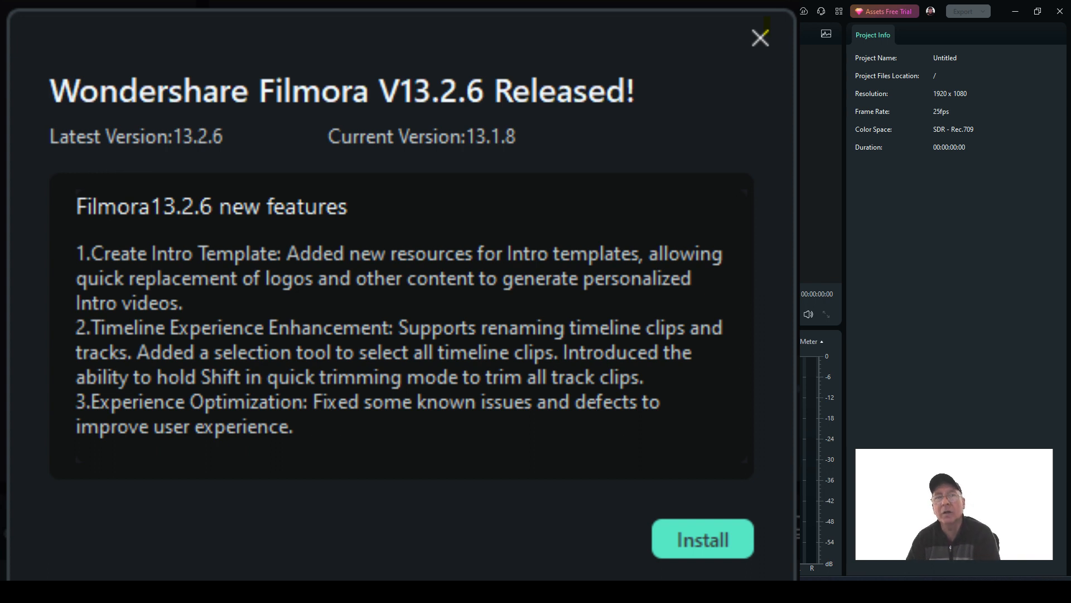
- Dismiss the update notice, place the Logo Reveal Media 10 stock clip at the start of the Video 4 track, and play it
click(760, 37)
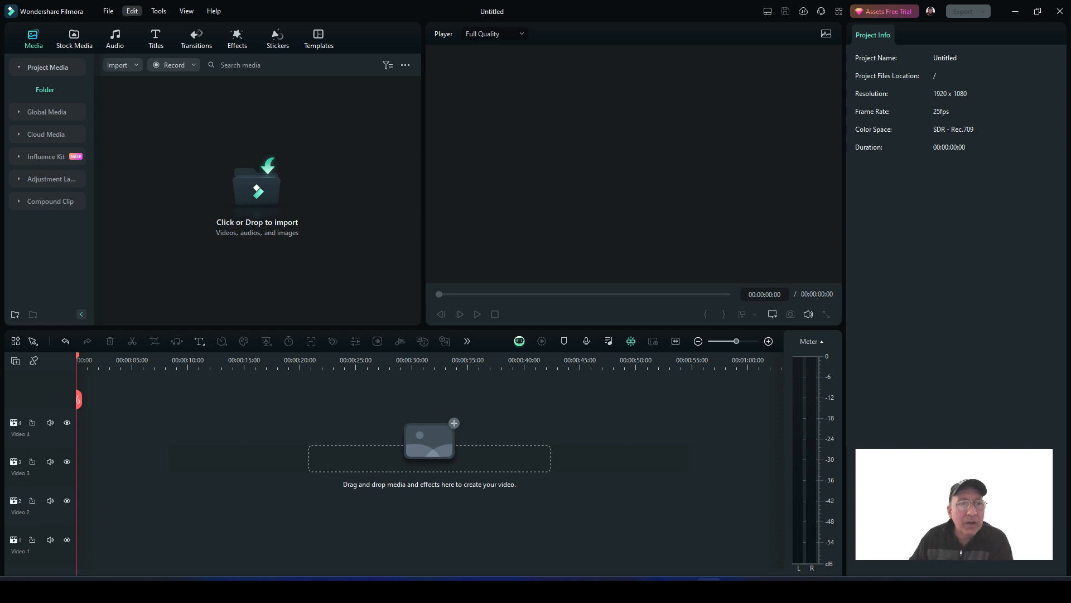
click(74, 39)
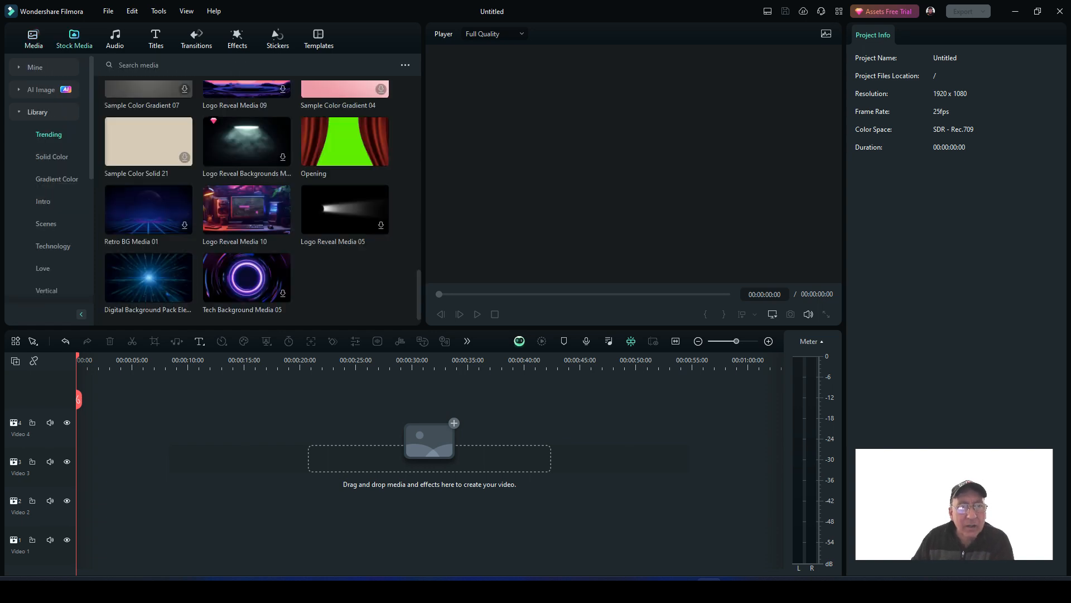
mouse_move(246, 210)
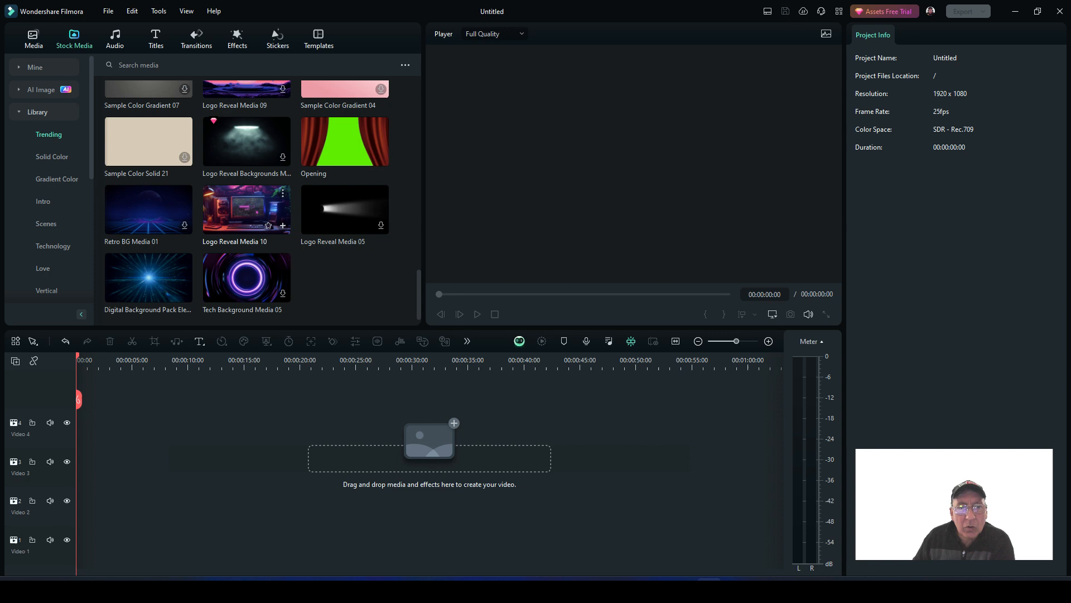
click(247, 209)
drag(246, 209, 79, 429)
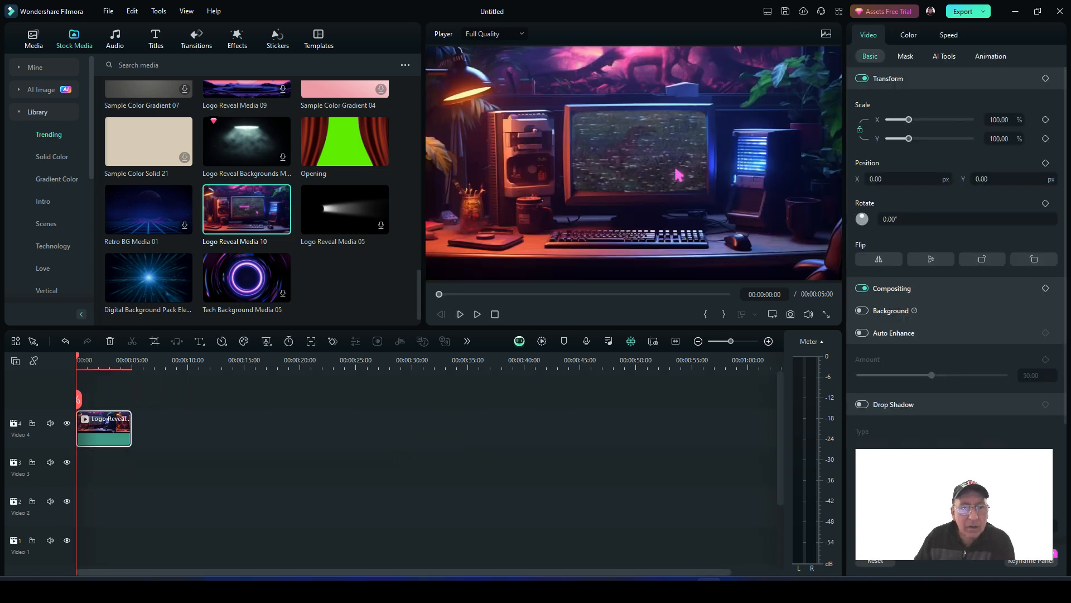
click(477, 314)
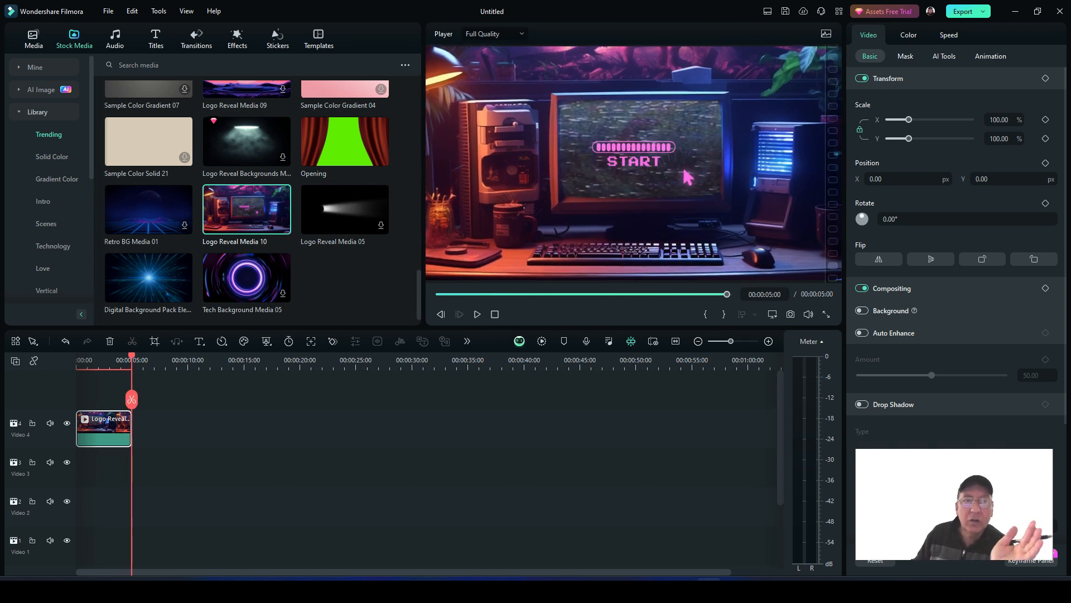
- Search the sound effects library for "glitch"
click(115, 39)
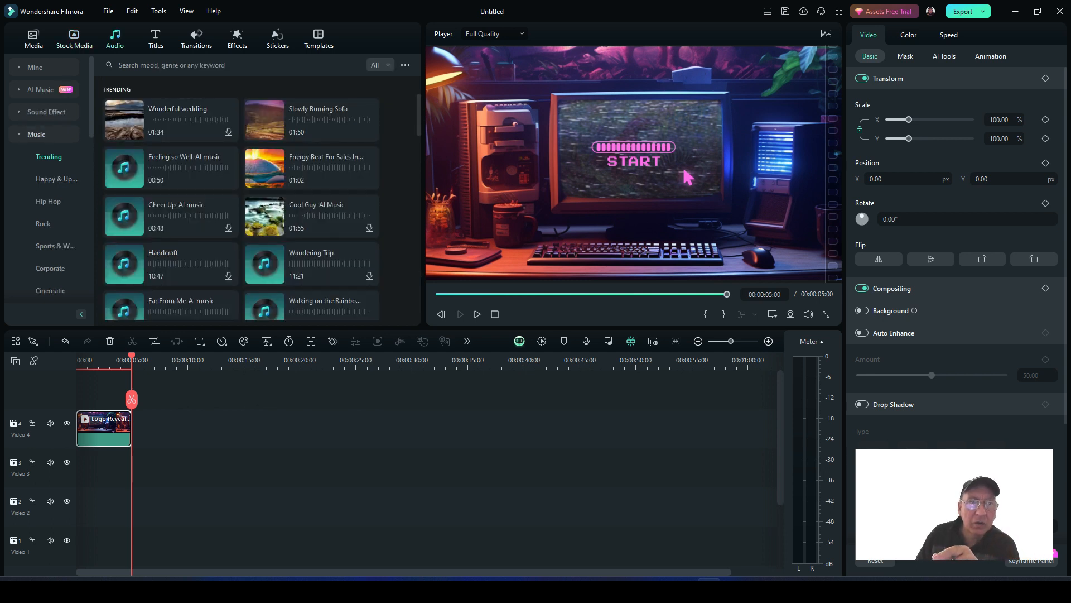
scroll(49, 184, down, 3)
scroll(50, 184, down, 5)
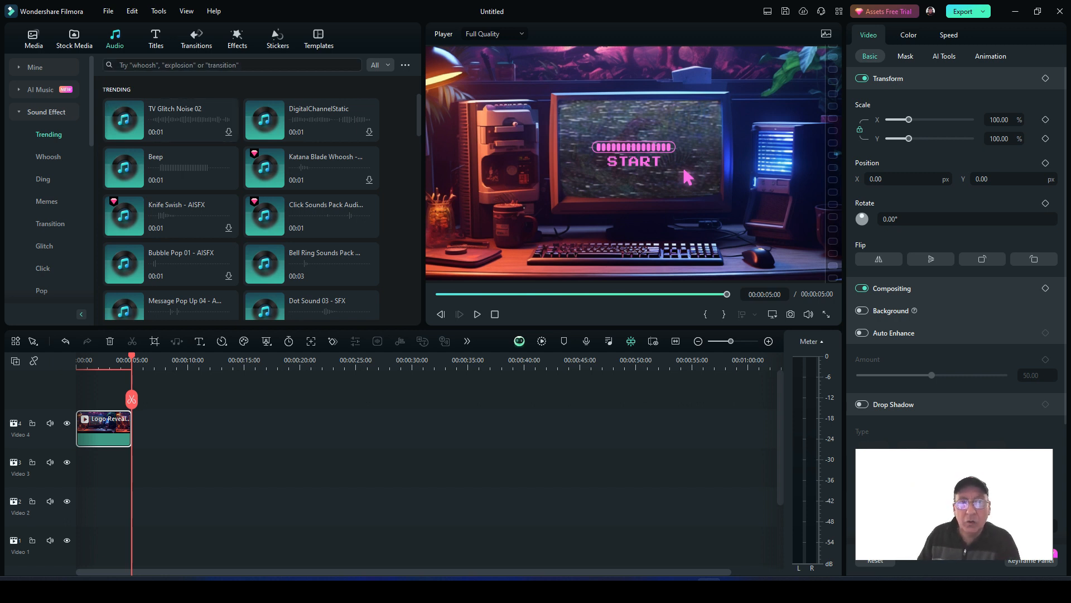
click(118, 64)
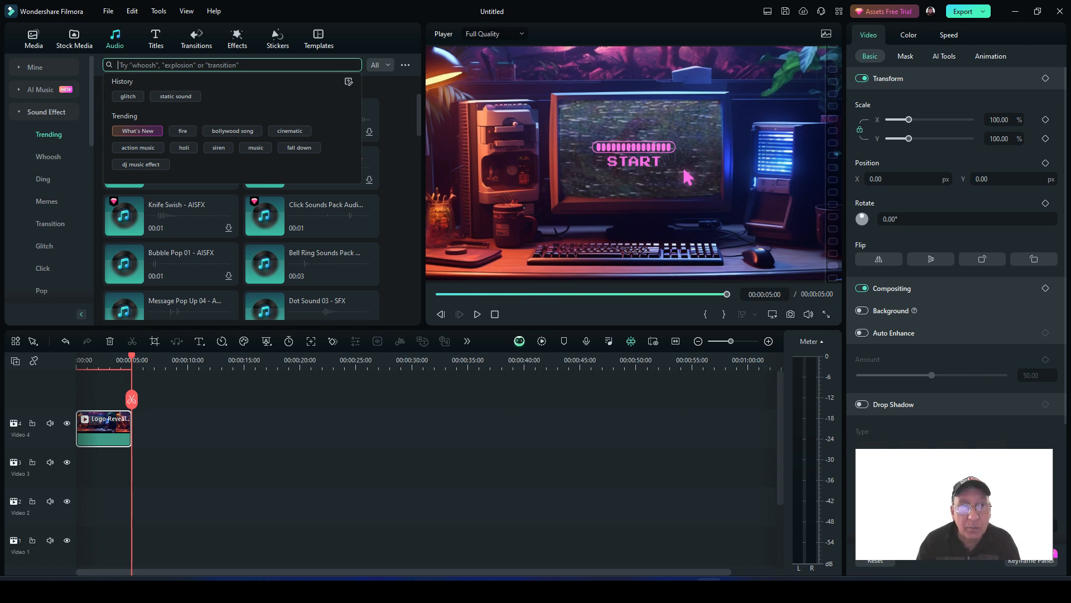
text(glitch)
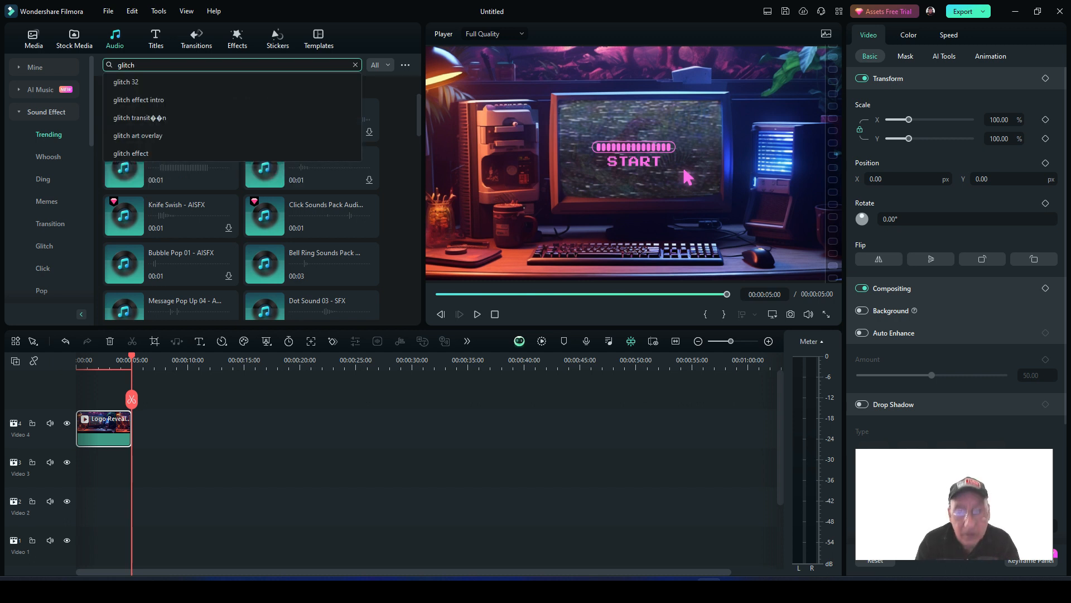
key(Return)
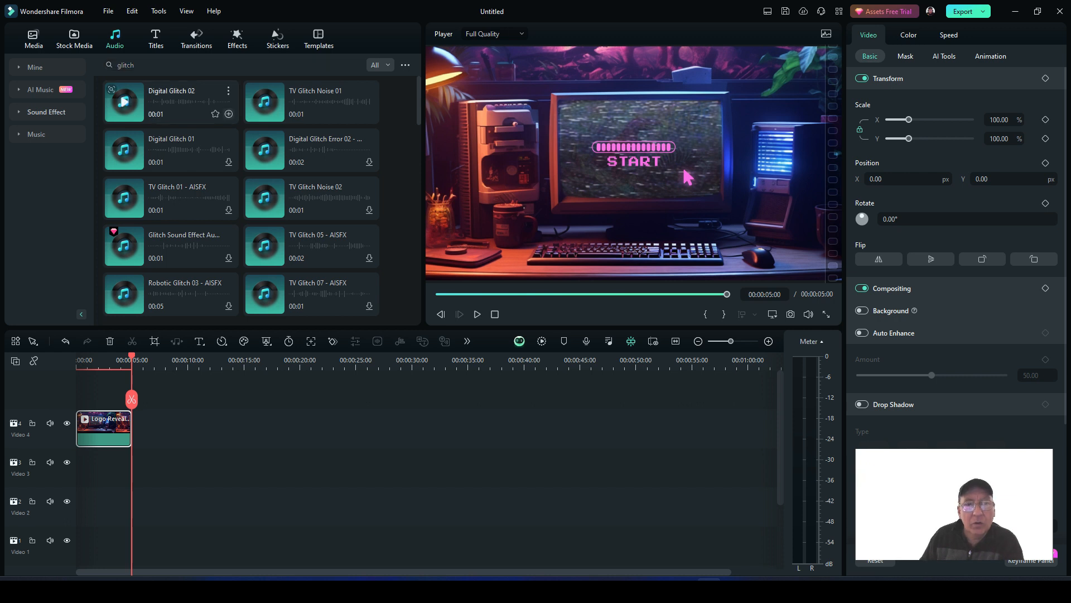
- Add the Digital Glitch 02 sound effect at the start of the audio track and delete the empty tracks
click(223, 109)
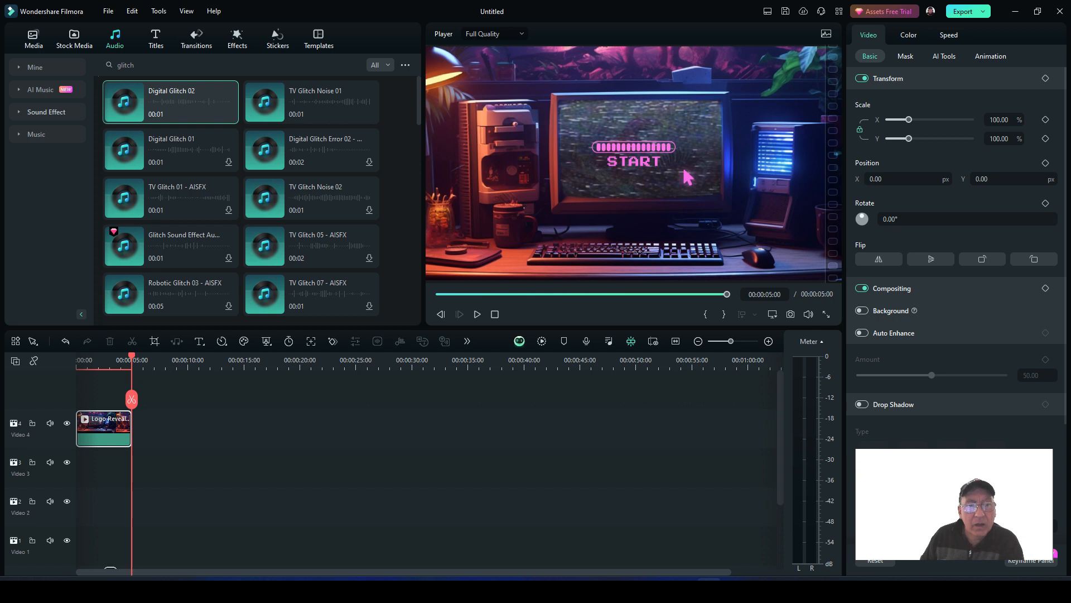
scroll(427, 472, down, 3)
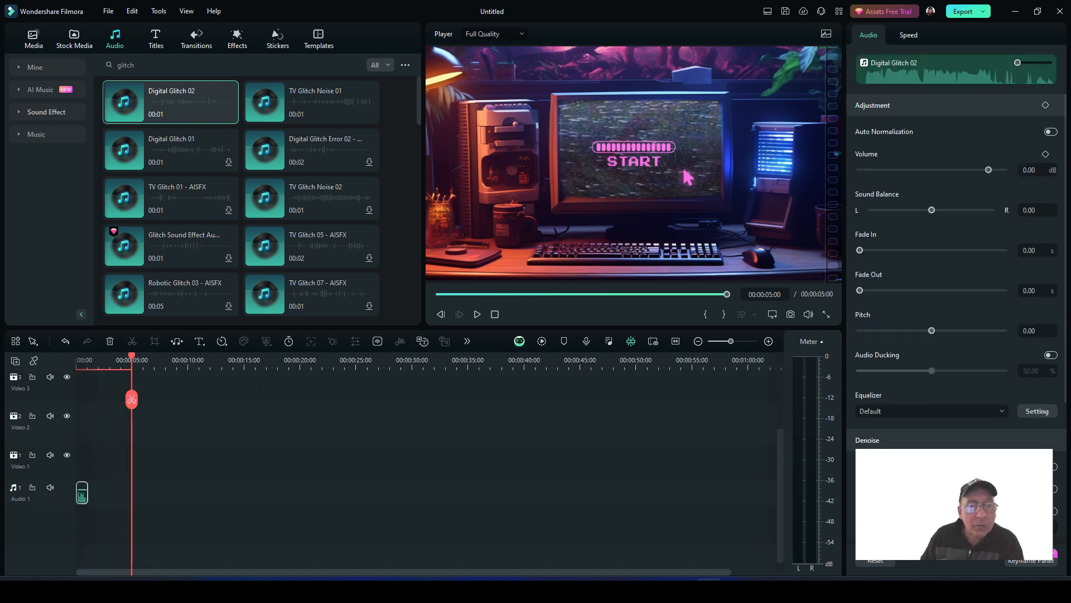
scroll(428, 472, up, 3)
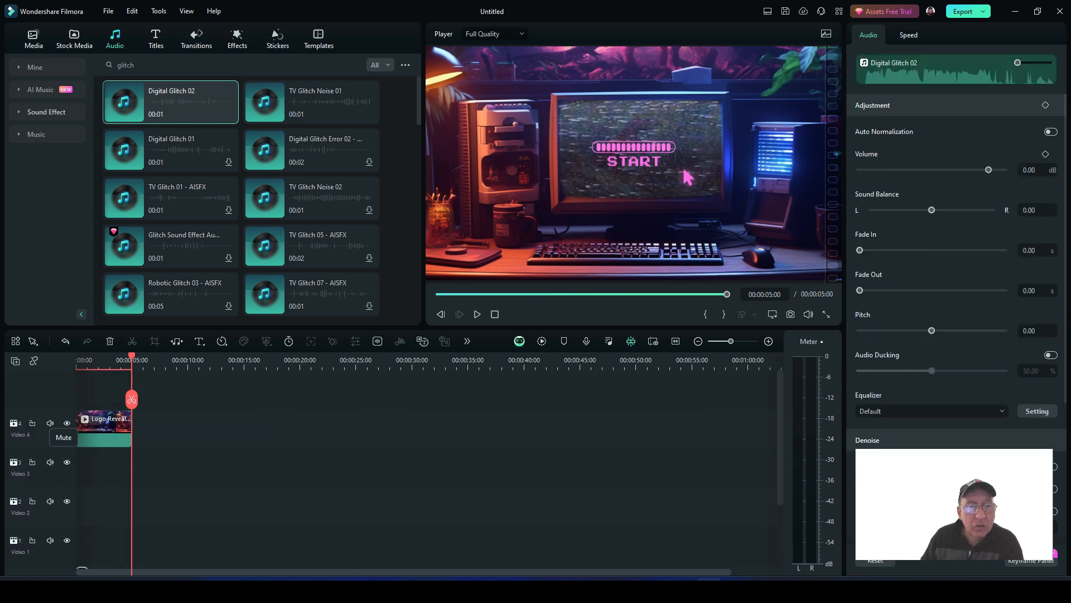
click(15, 360)
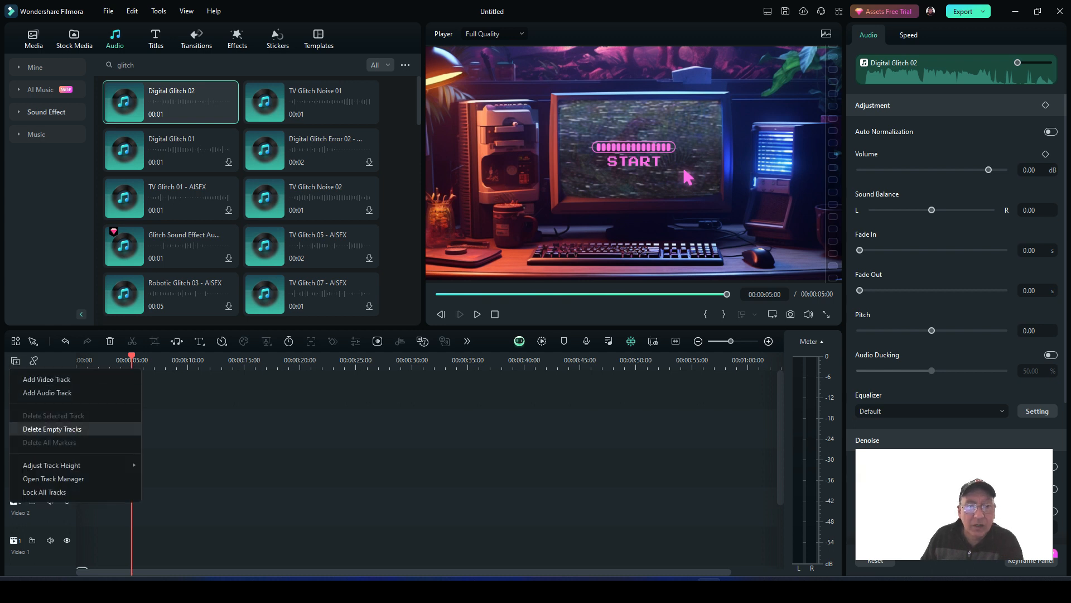
click(52, 428)
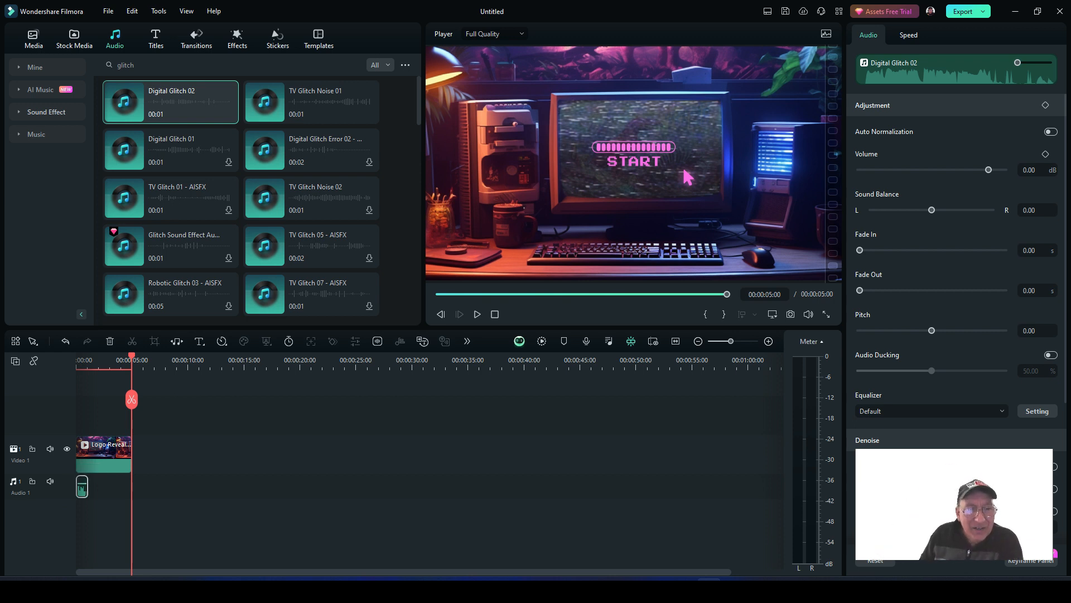
- Check the exact duration of the Digital Glitch 02 clip without changing it
key(ctrl+equal)
key(ctrl+equal)
key(ctrl+equal)
key(ctrl+equal)
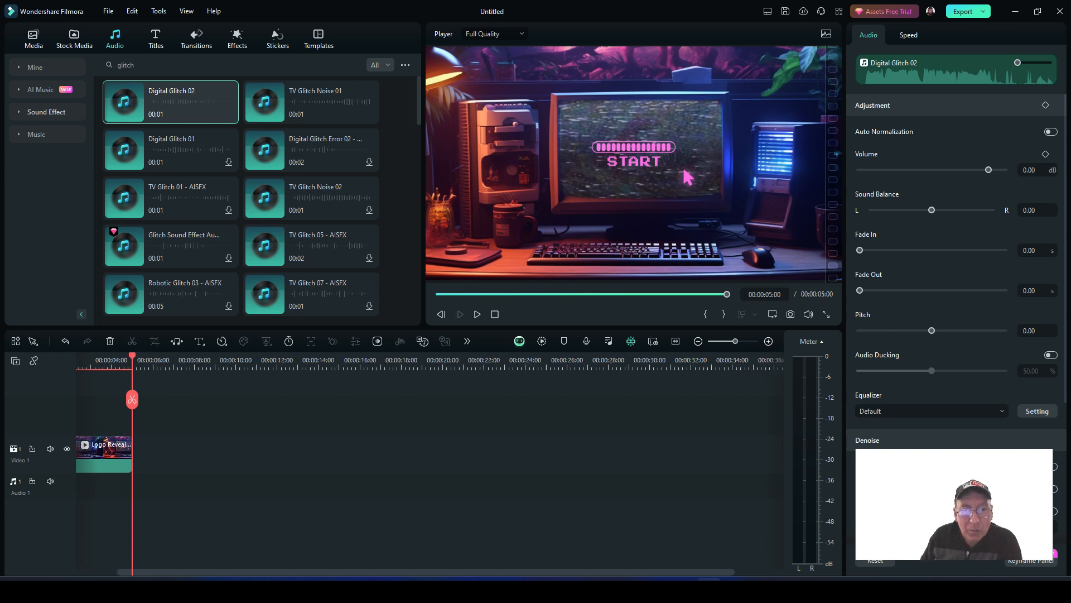
drag(476, 572, 341, 572)
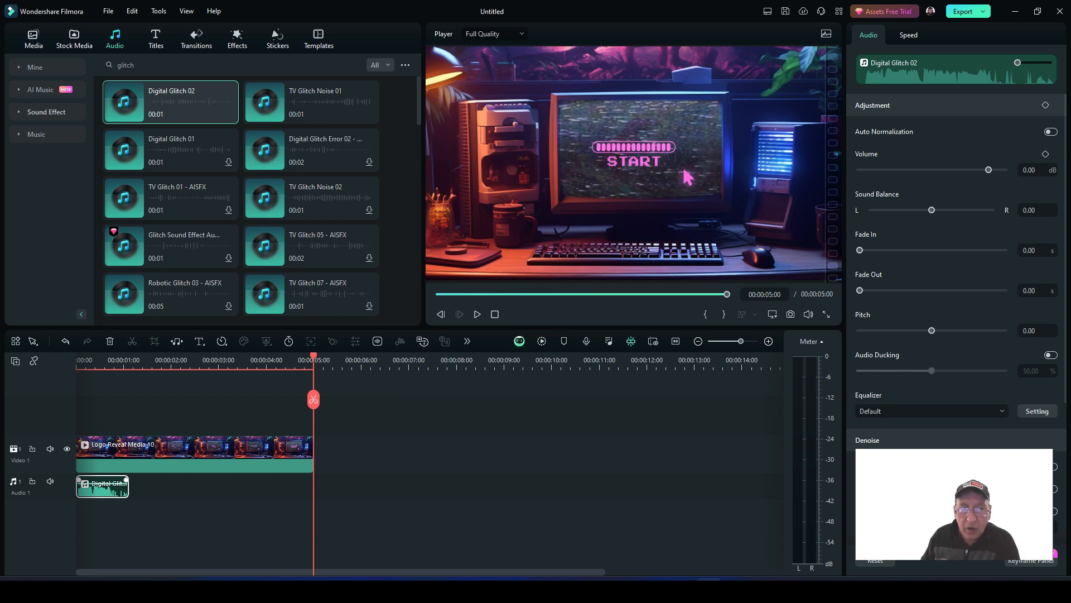
click(289, 341)
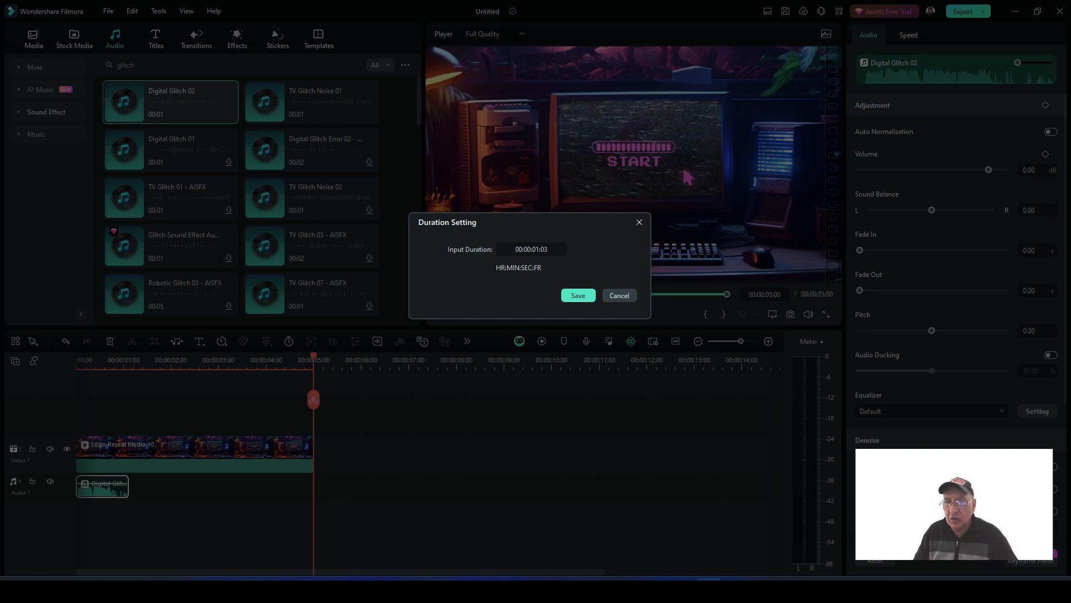
click(619, 295)
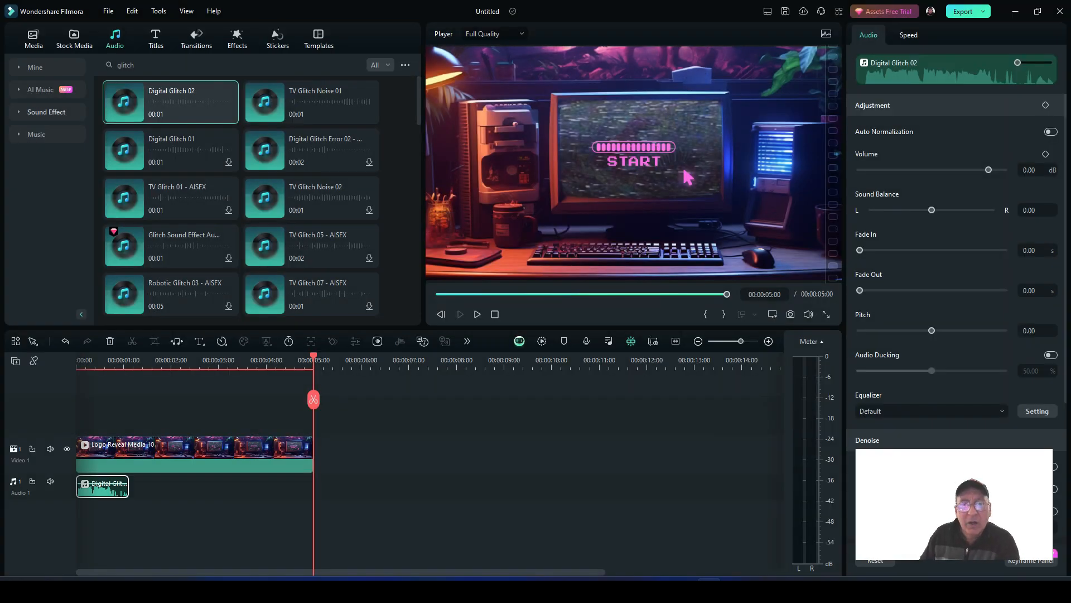
- Play the timeline from the start to hear the glitch sound against the logo clip
key(Home)
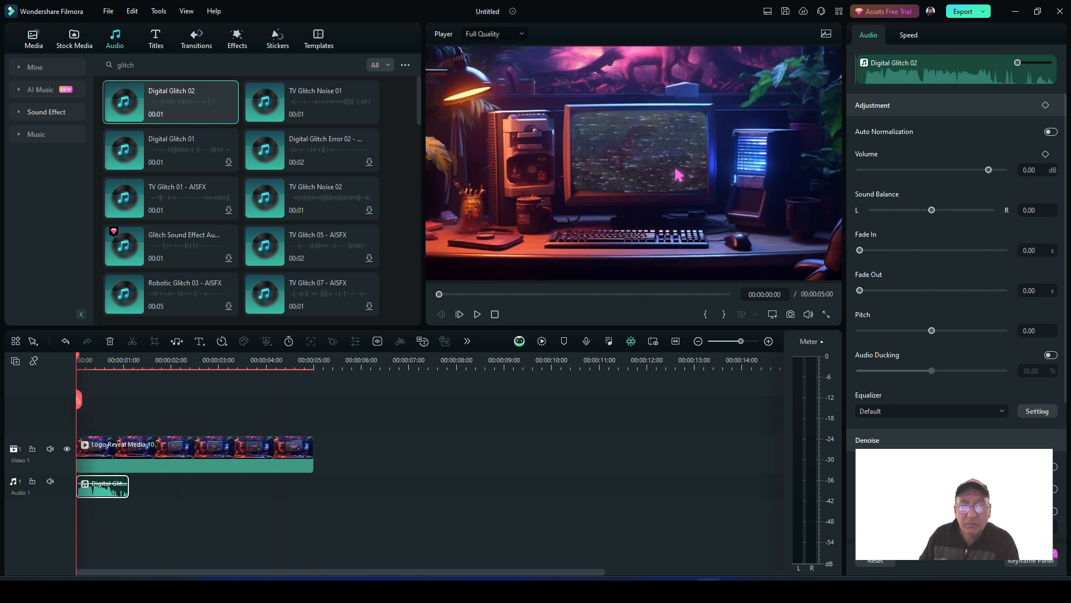
key(space)
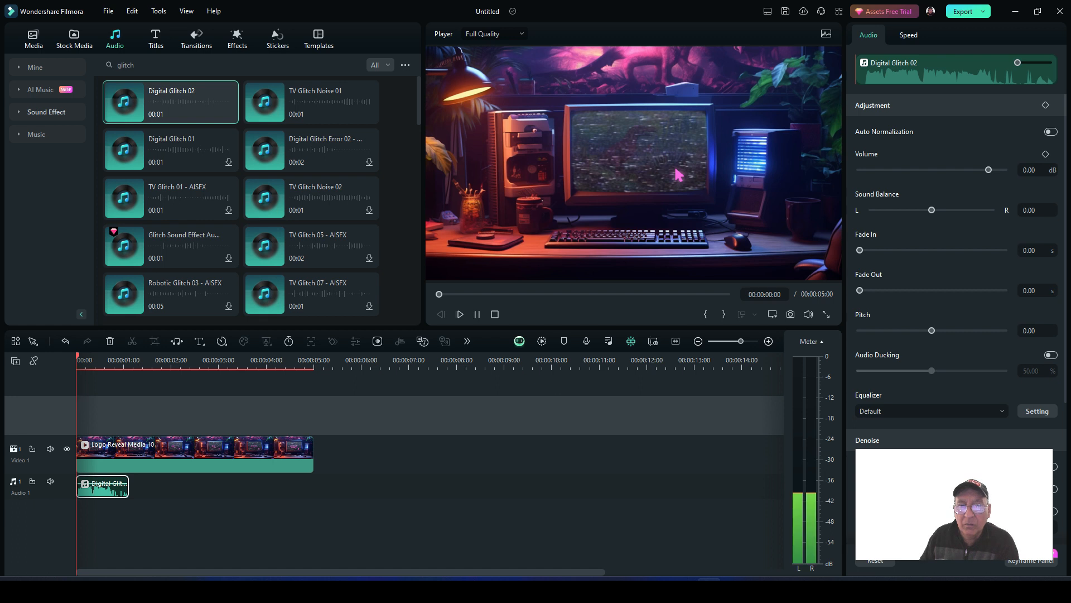
key(space)
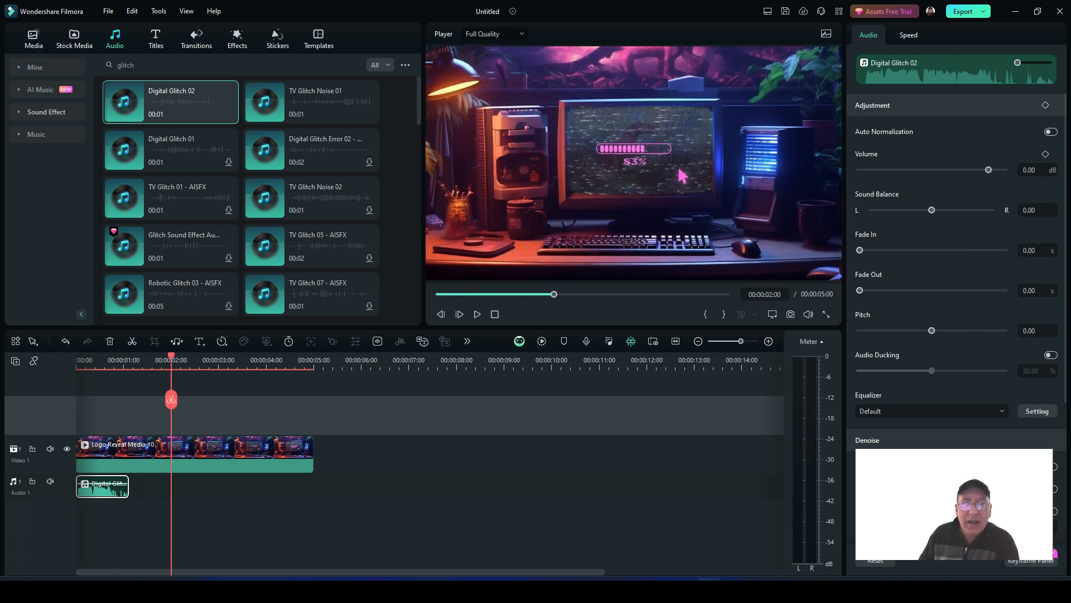
- Append three more copies of Digital Glitch 02 end to end after the first one on the audio track
drag(171, 399, 127, 399)
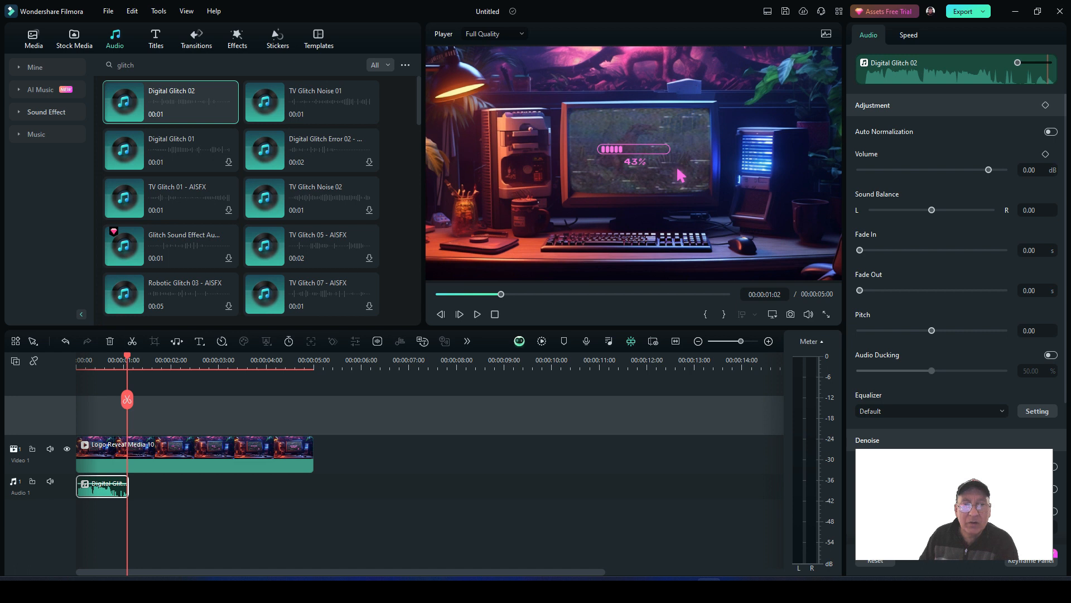
drag(741, 340, 743, 341)
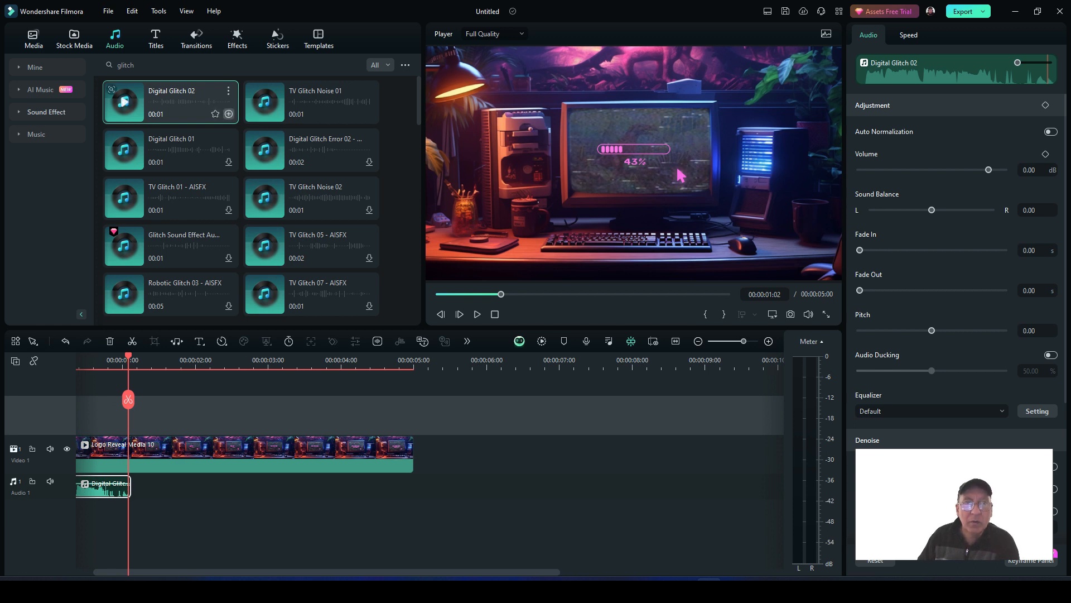
right_click(229, 114)
drag(170, 101, 172, 486)
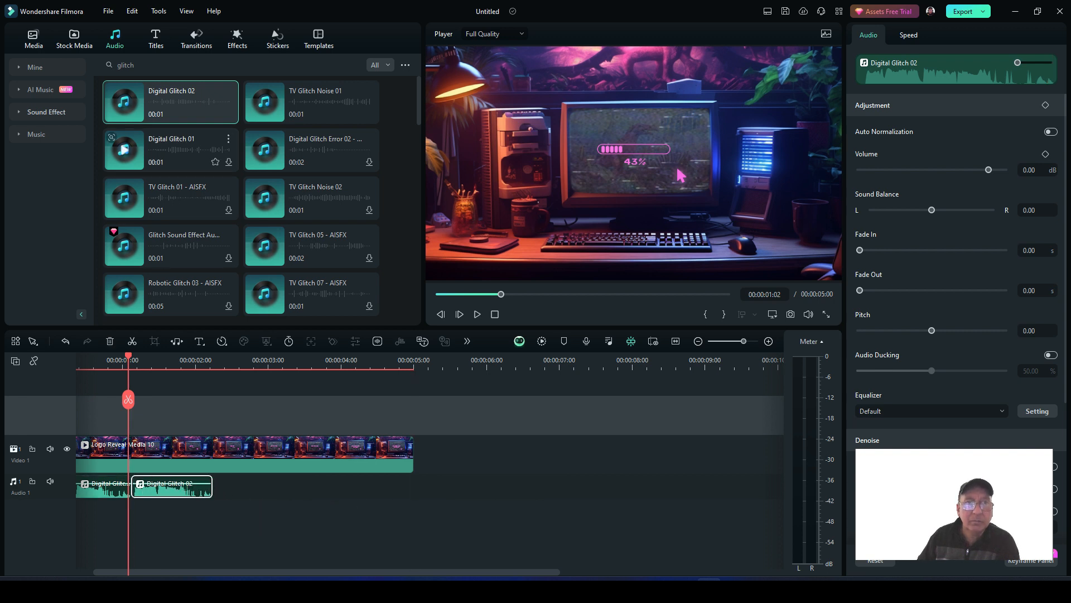
drag(170, 102, 252, 486)
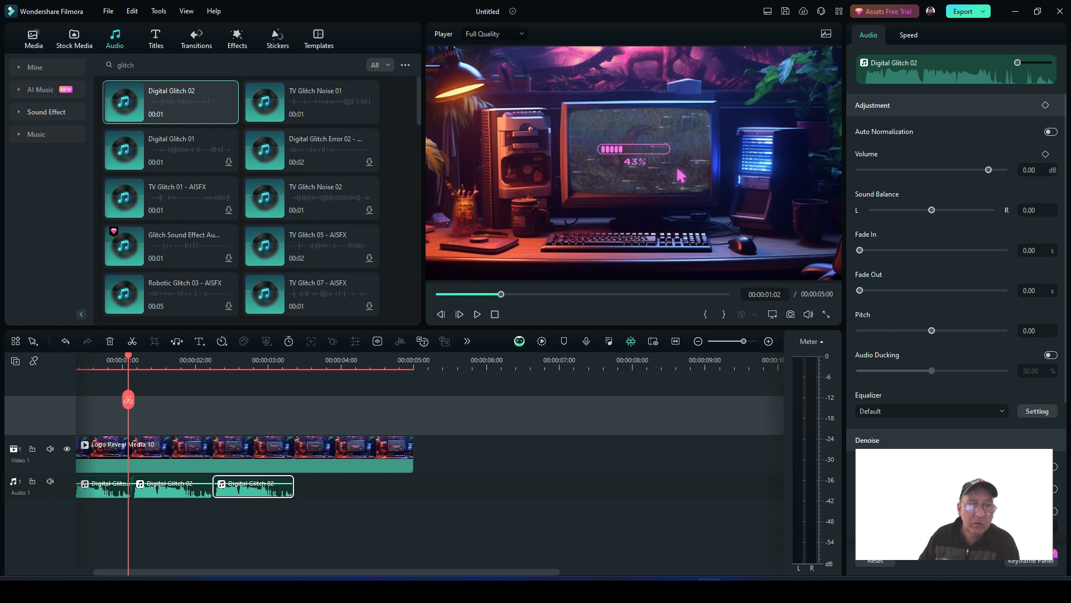
drag(124, 102, 295, 485)
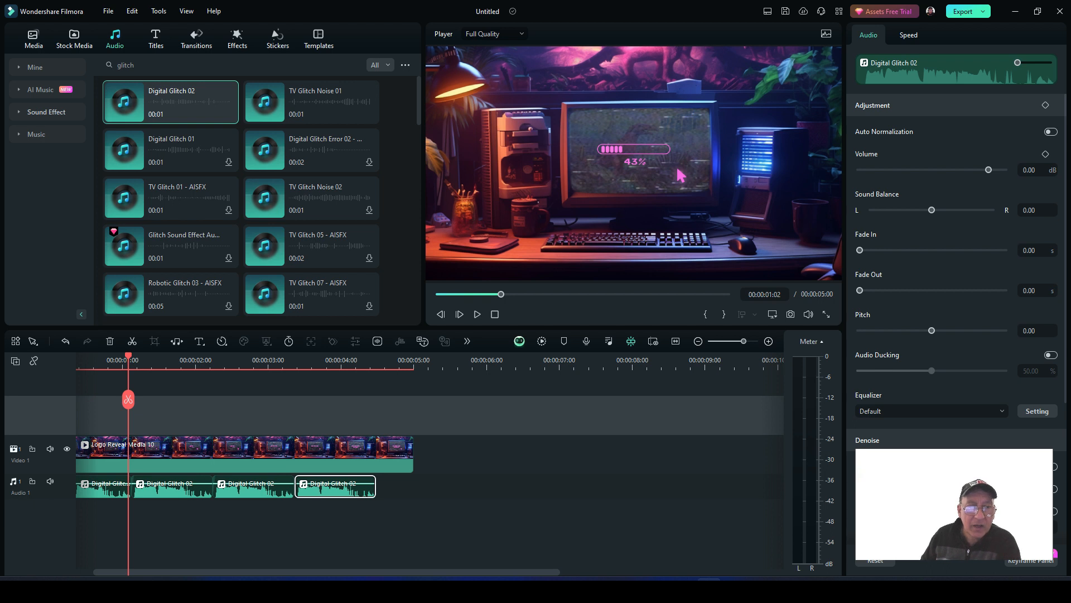
- Play the whole timeline from the start to review the repeated glitch sounds with the logo clip
drag(744, 341, 745, 341)
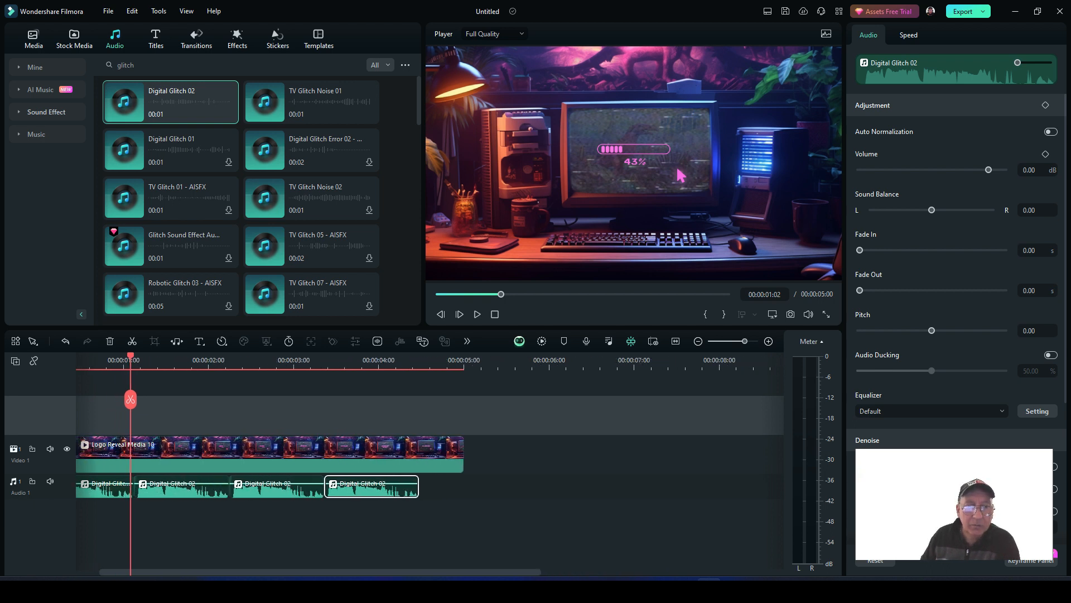
key(Home)
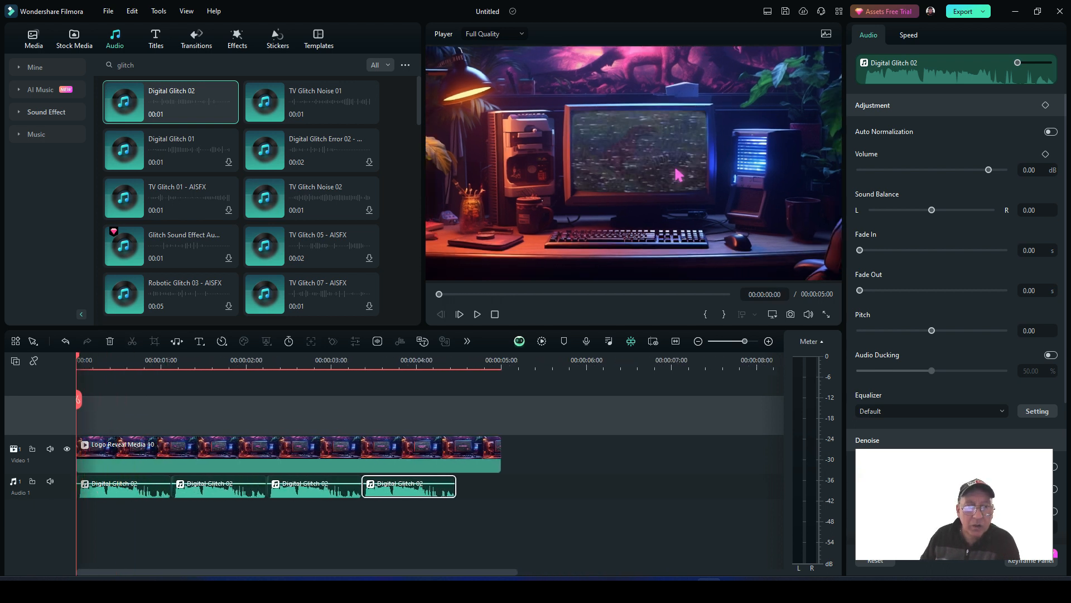
key(space)
key(space)
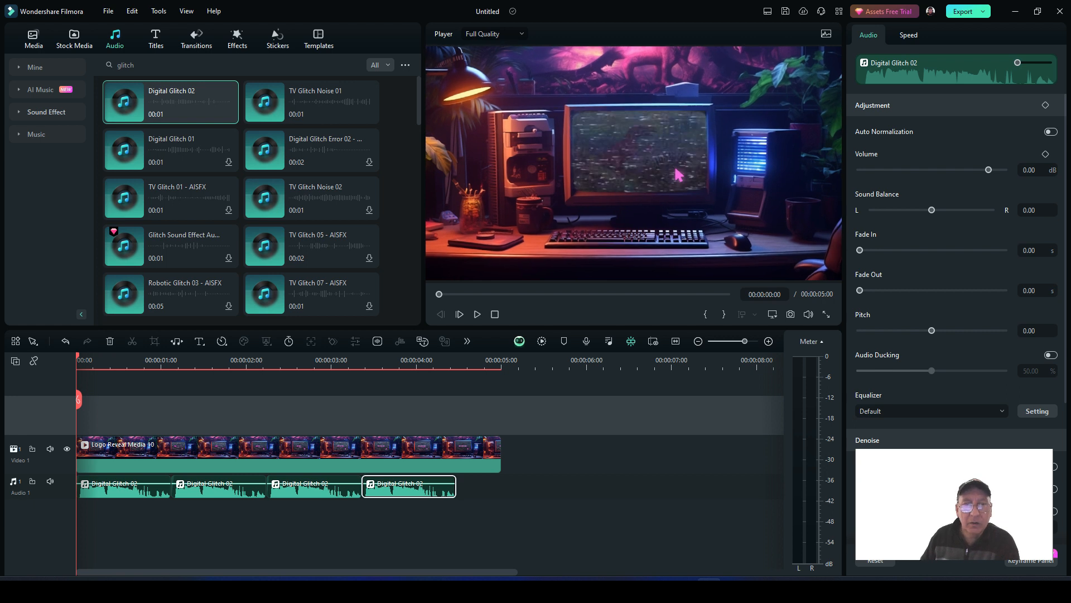
key(space)
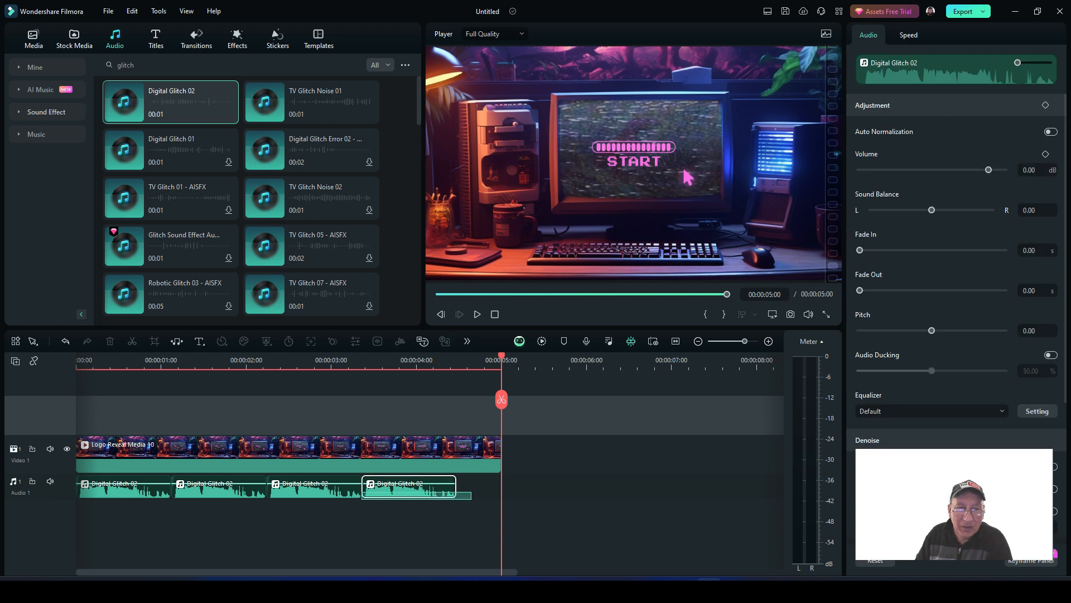
- Delete all clips from the timeline
key(ctrl+a)
key(Delete)
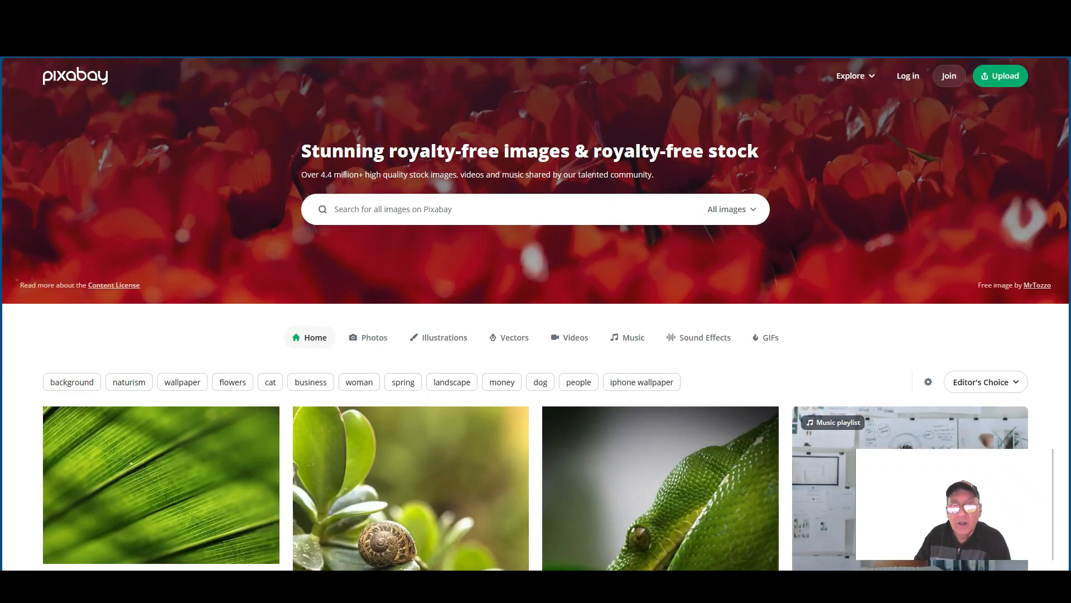
- Browse Pixabay's media categories from Photos, Illustrations, Vectors and Videos through to GIFs, and look over the GIF gallery
click(368, 337)
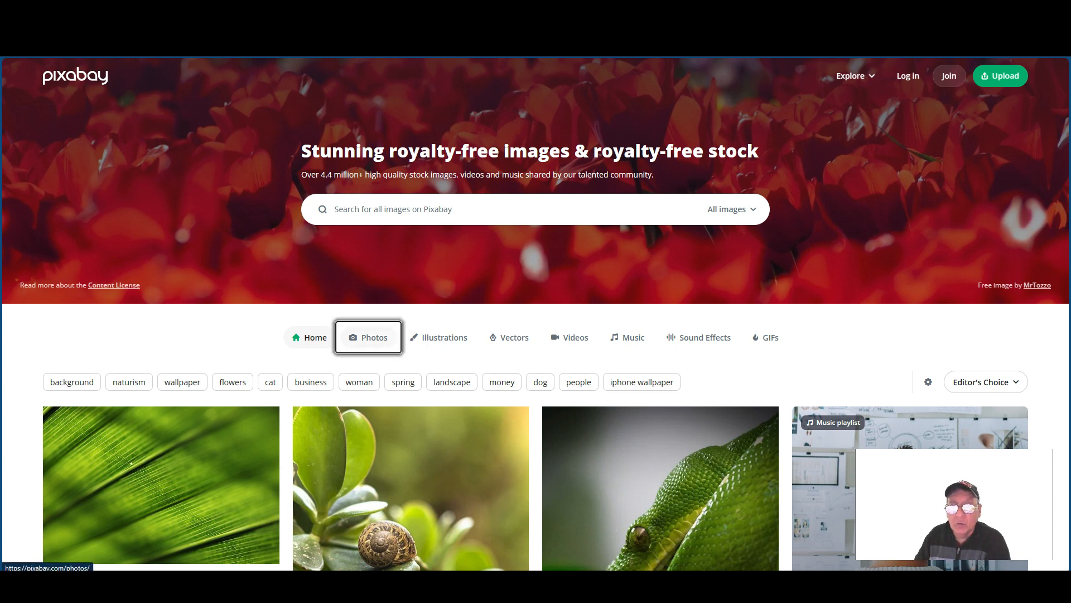
click(439, 337)
click(509, 336)
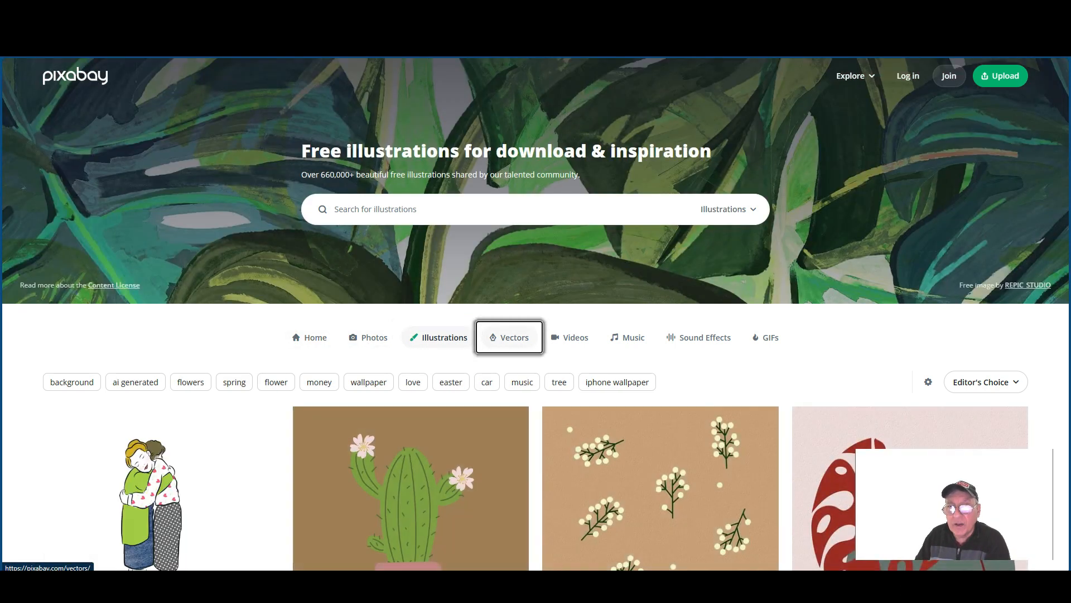
click(570, 337)
key(Return)
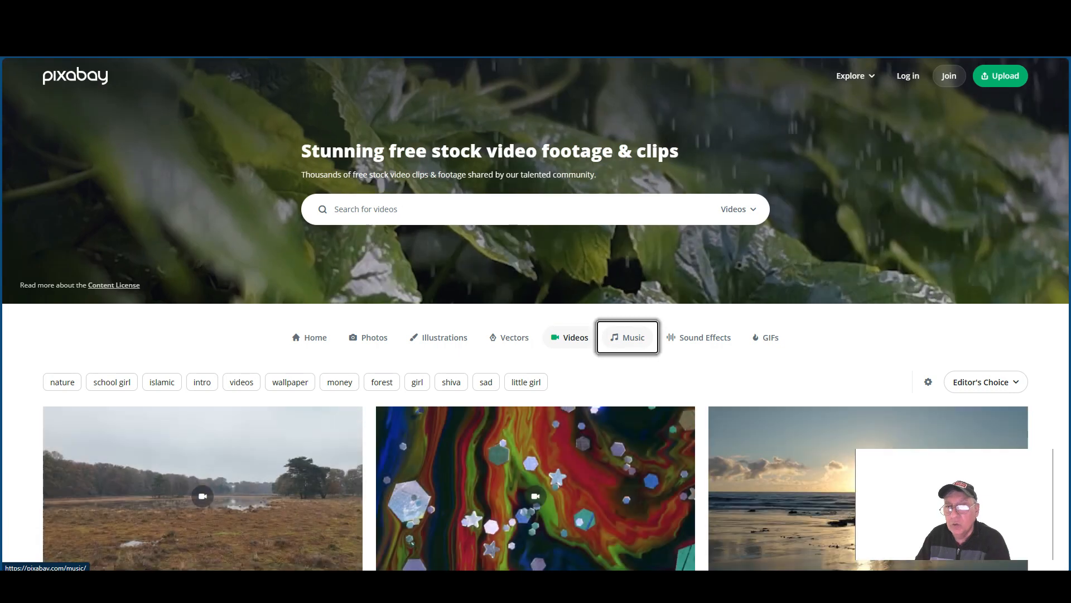
key(Tab)
key(Return)
key(Tab)
key(Return)
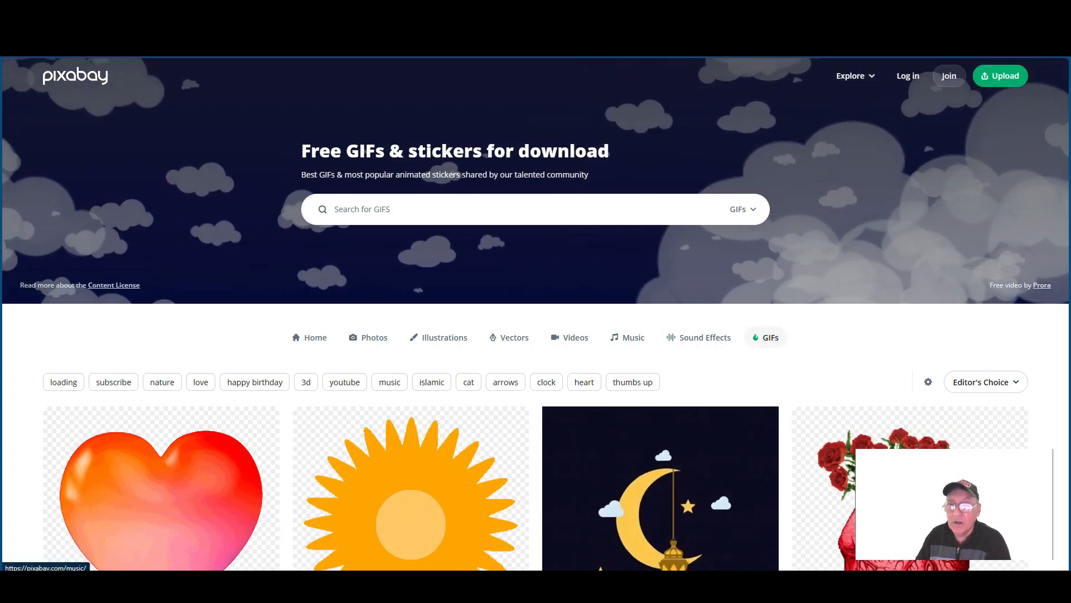
scroll(580, 340, down, 3)
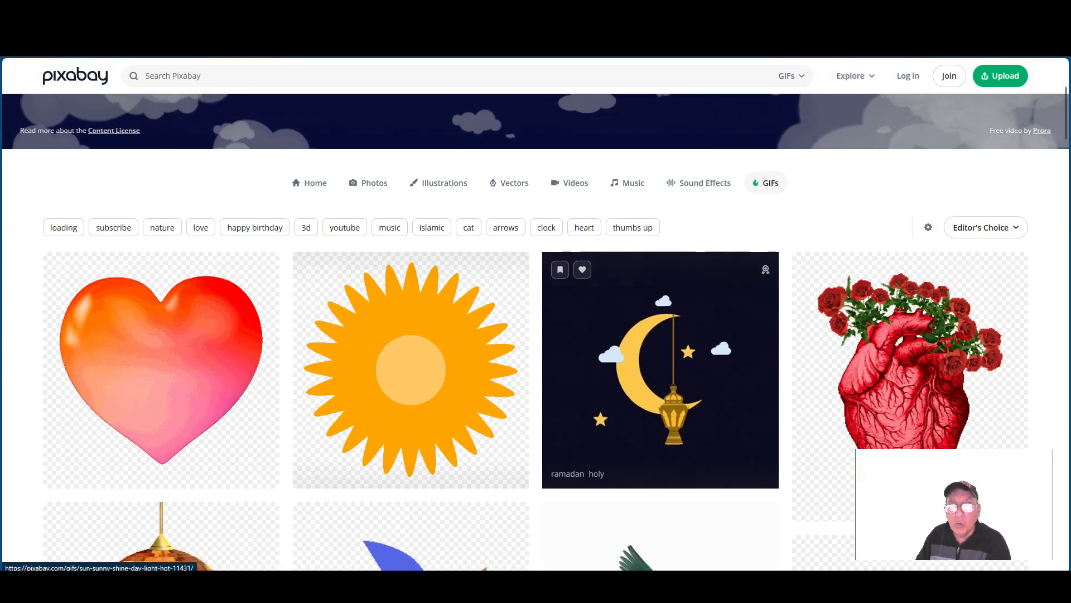
scroll(309, 335, up, 3)
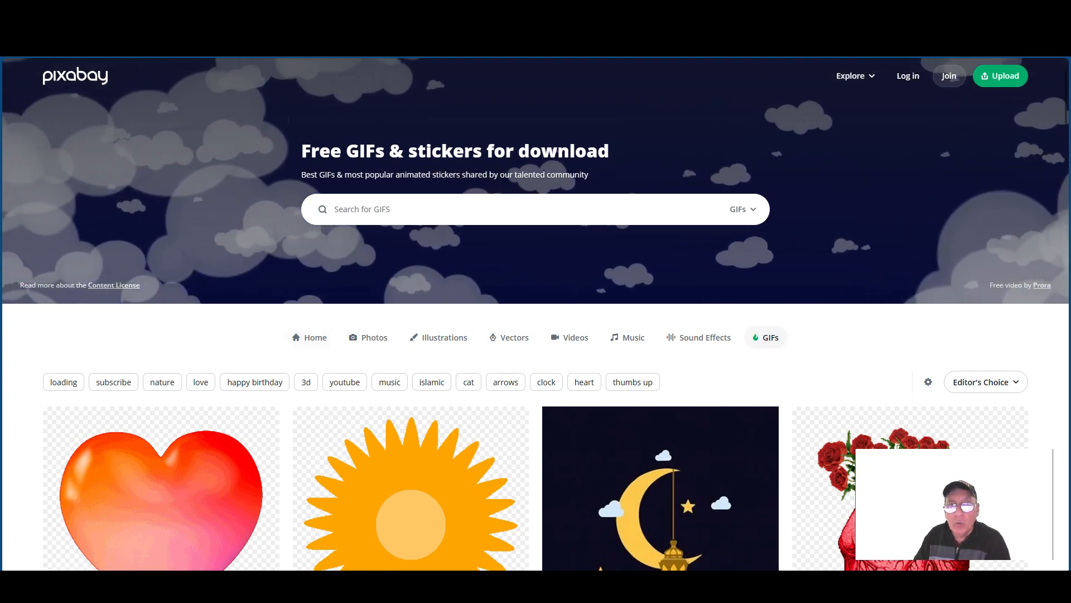
- Return to the Pixabay home page and search all images for "youtube"
key(Return)
click(402, 210)
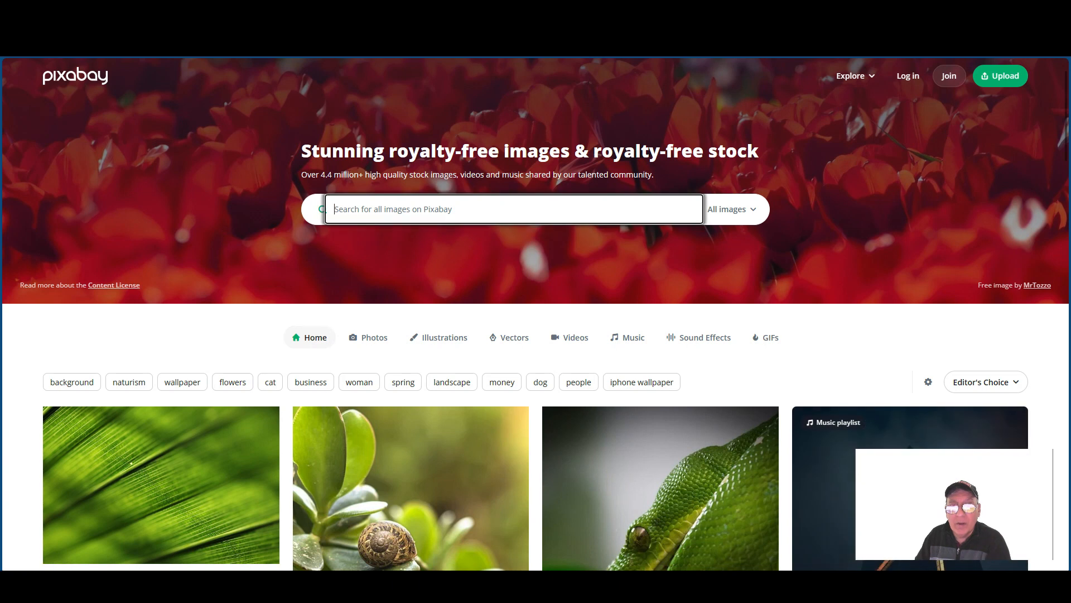
text(youtube)
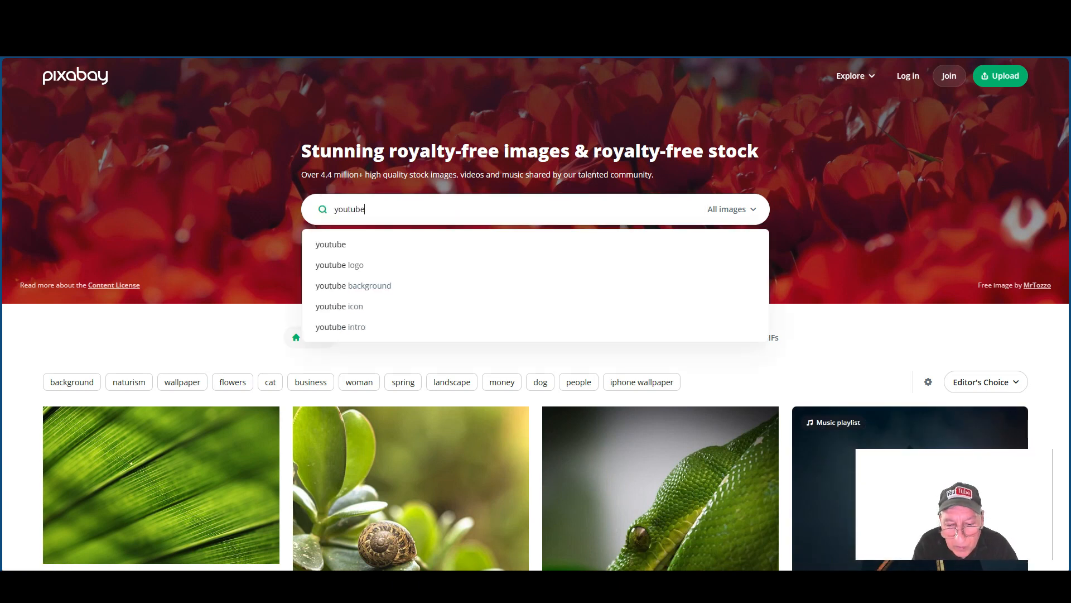
key(Return)
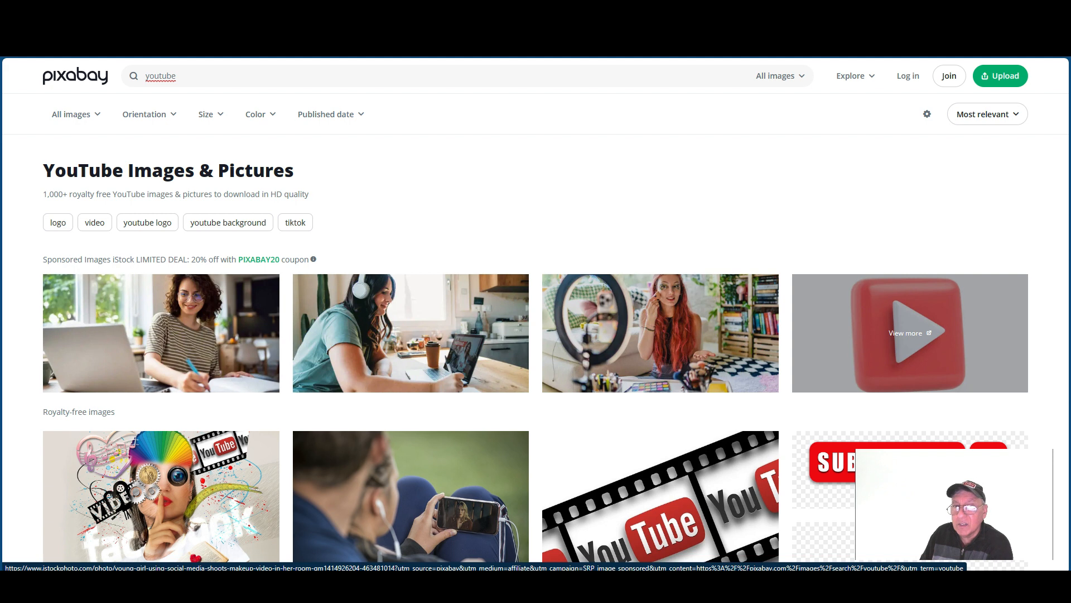
- Open the sponsored iStock photo of the red-haired woman filming a makeup video, check its purchase options, and close it
click(627, 329)
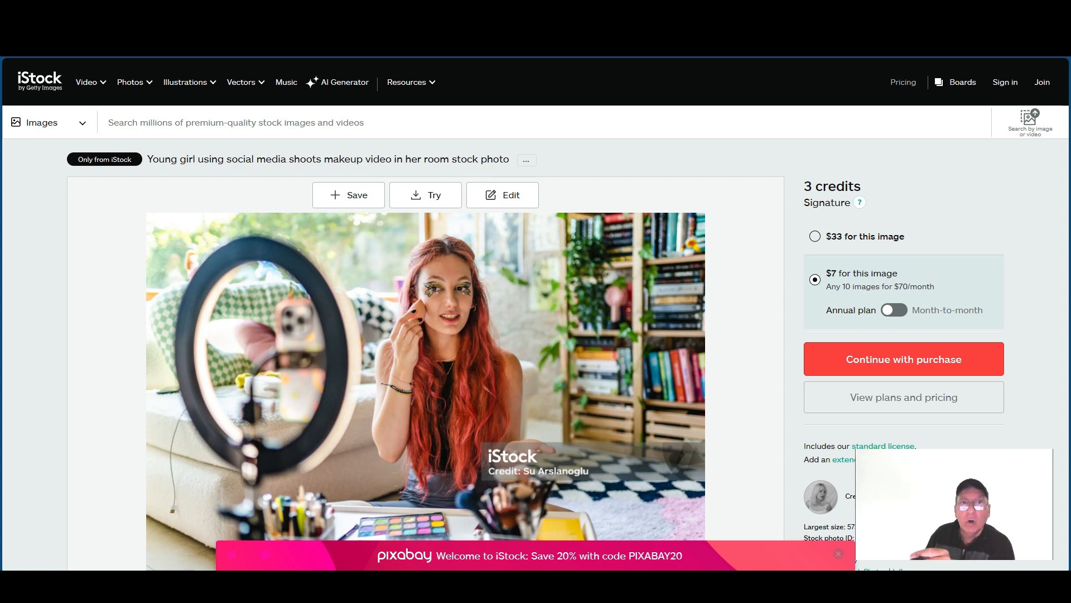
key(ctrl+w)
- Open the royalty-free photo of the couple watching a video on a mobile phone and show its download sizes
scroll(536, 313, down, 3)
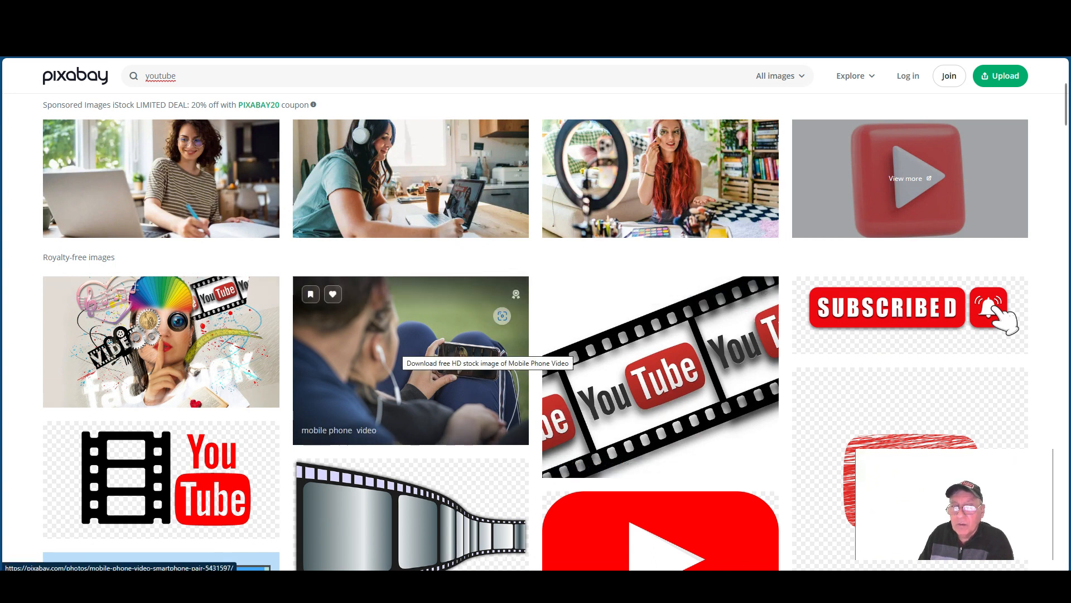
click(410, 361)
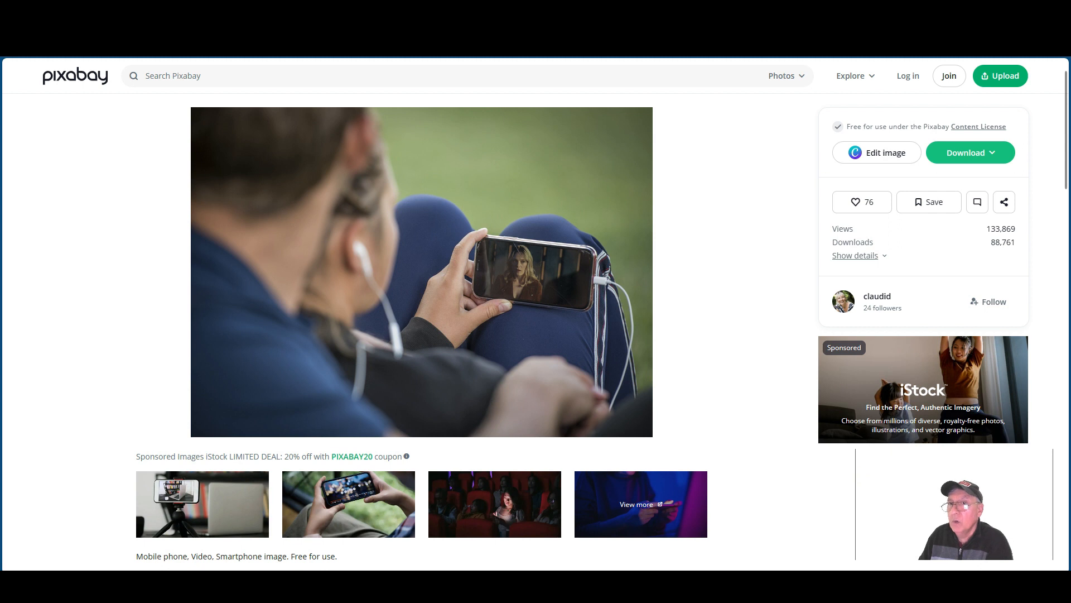
click(970, 153)
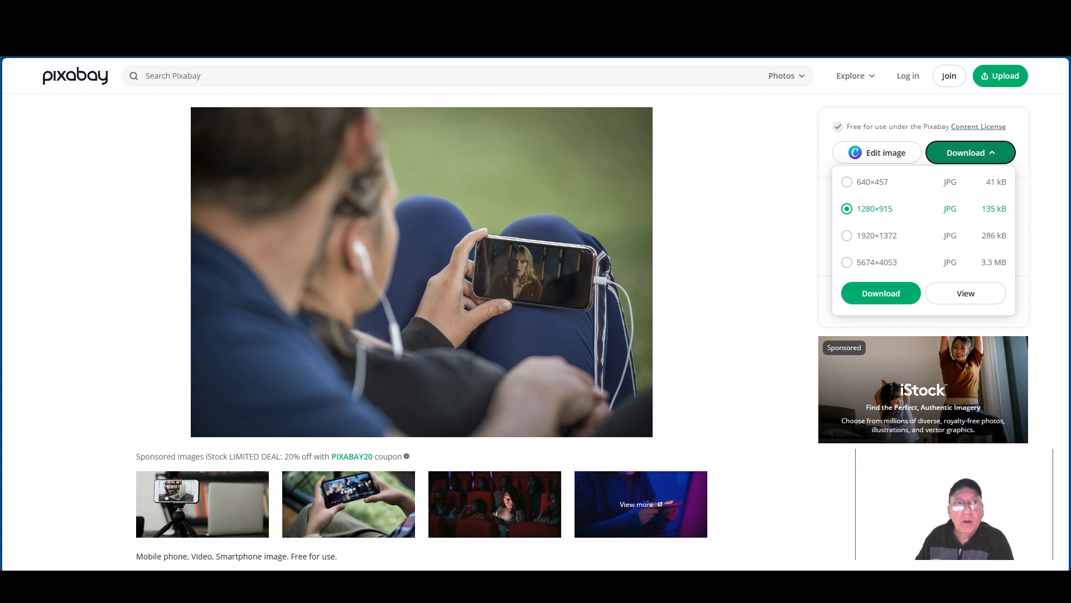
- Go back to the glitch sound effects results and preview a few seconds of "interference radio TV data computer hard drive"
key(alt+Left)
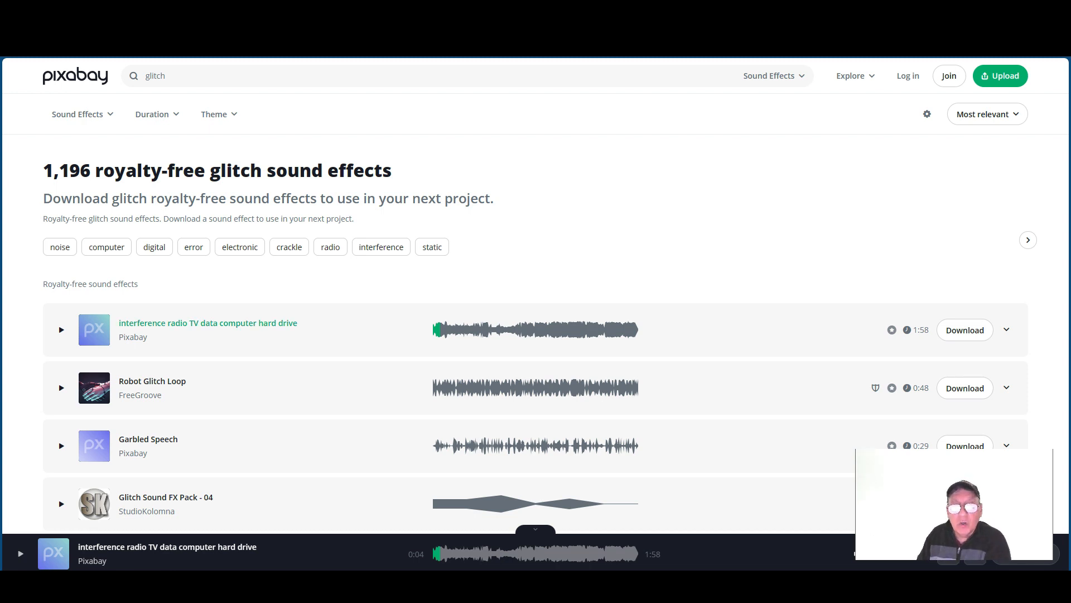
click(61, 329)
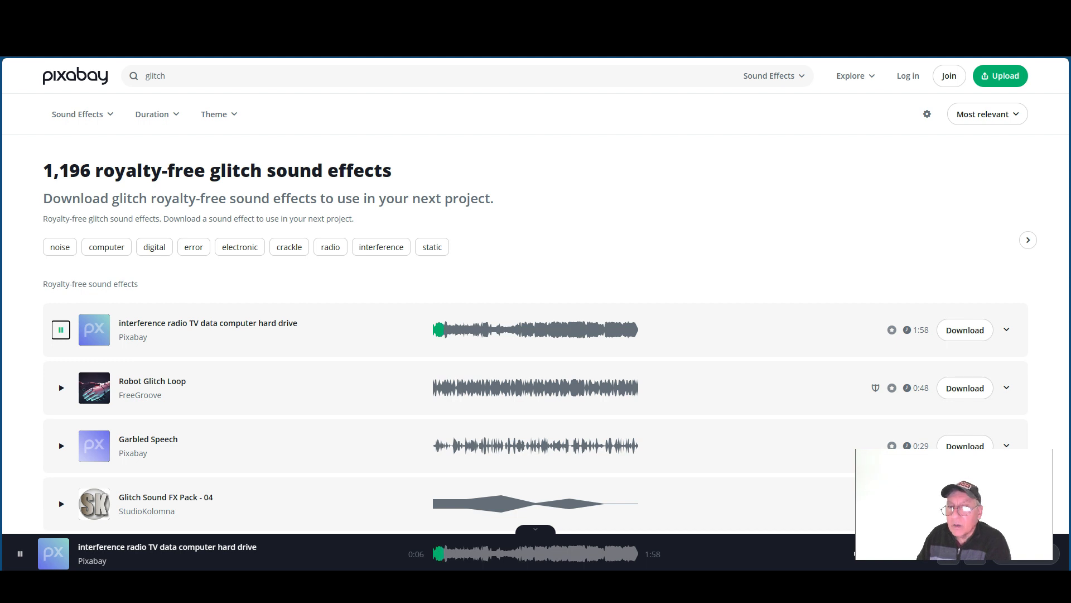
key(space)
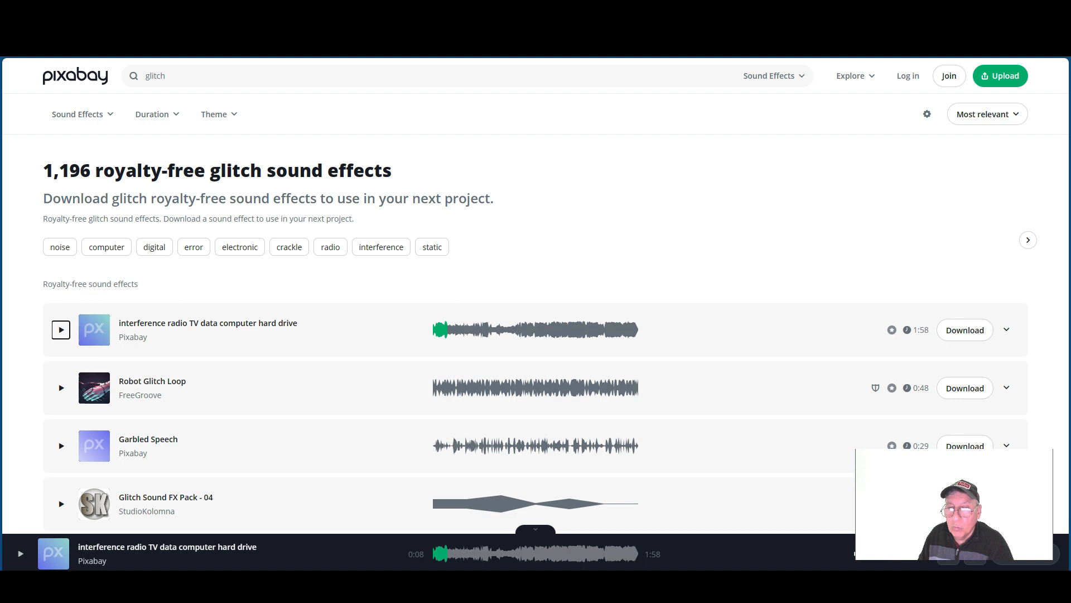
- Switch to Filmora and import interference-radio-tv-data-computer-hard-drive-7122.mp3 from the Downloads folder into the project media
mouse_move(708, 599)
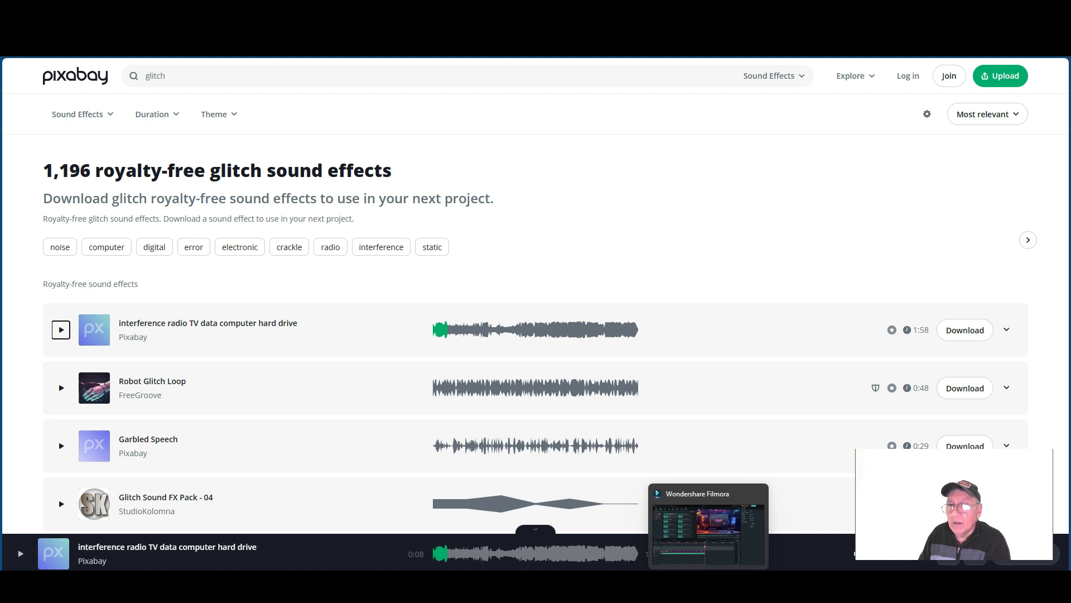
click(709, 524)
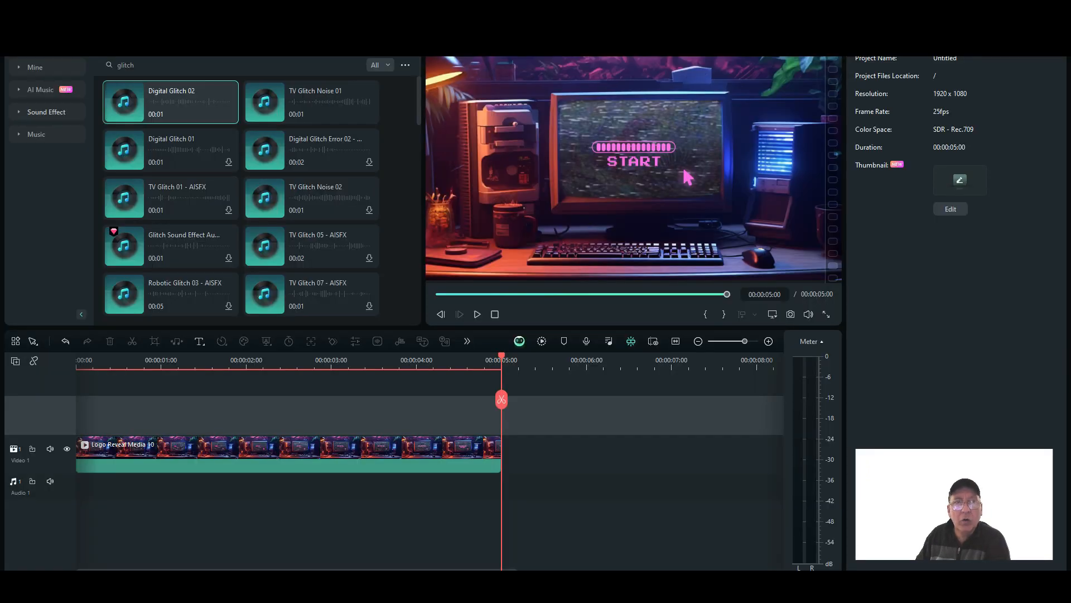
click(21, 38)
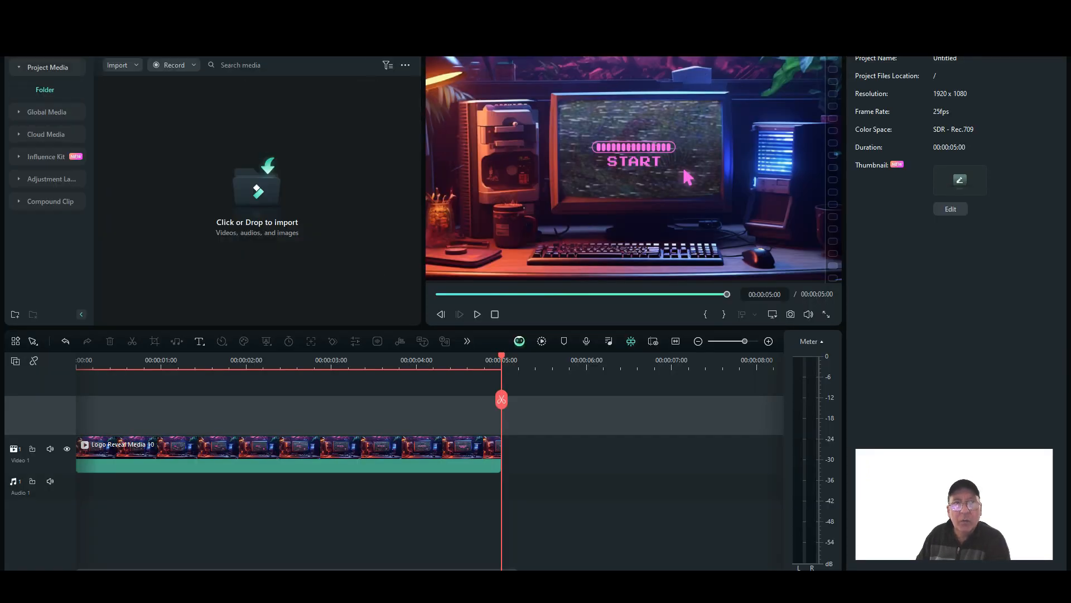
click(47, 67)
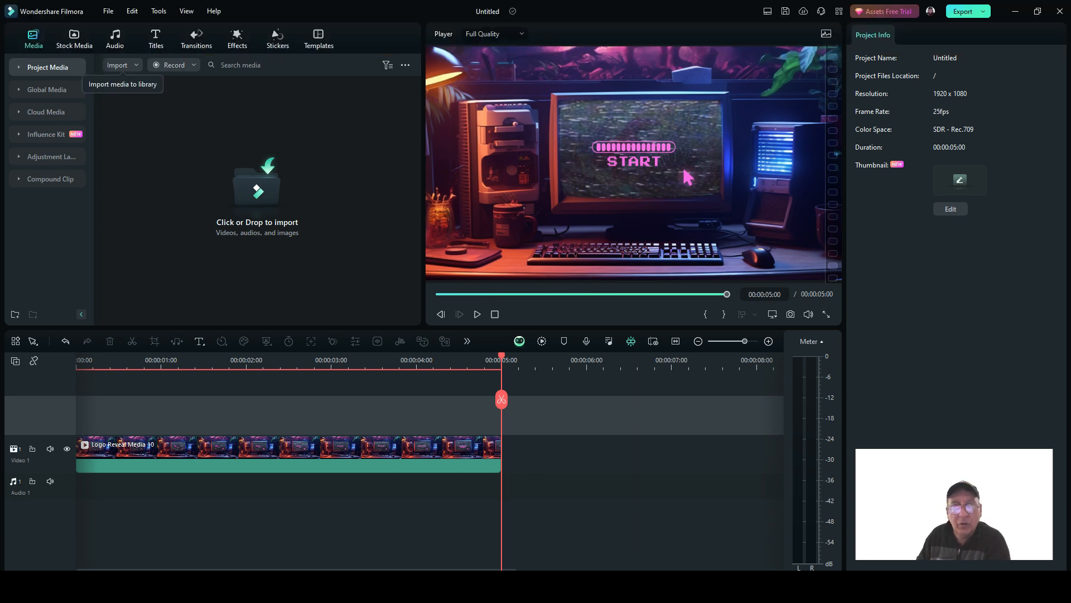
click(136, 64)
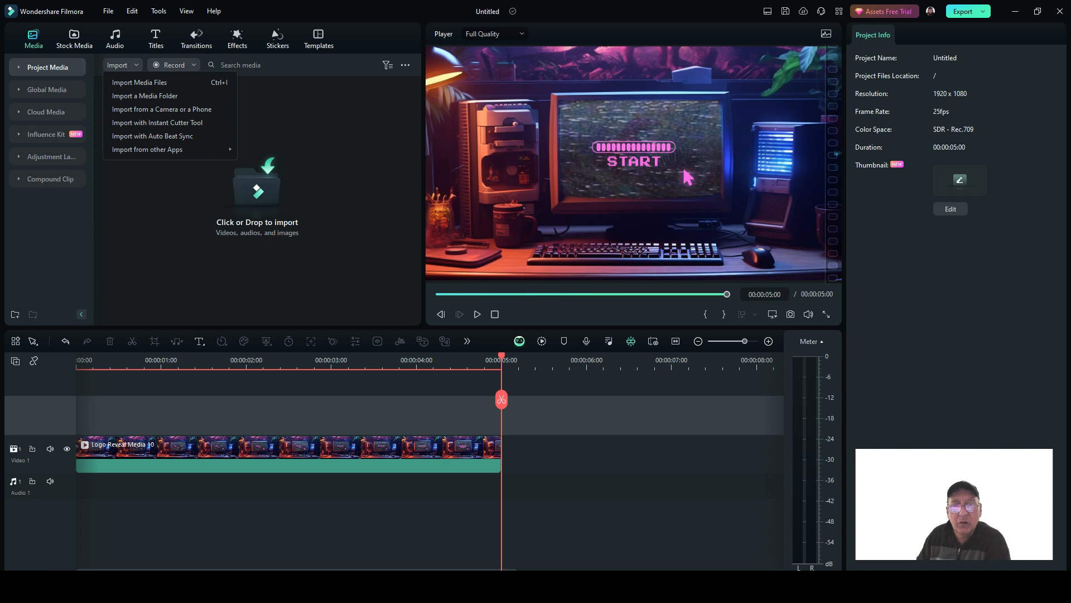
click(140, 82)
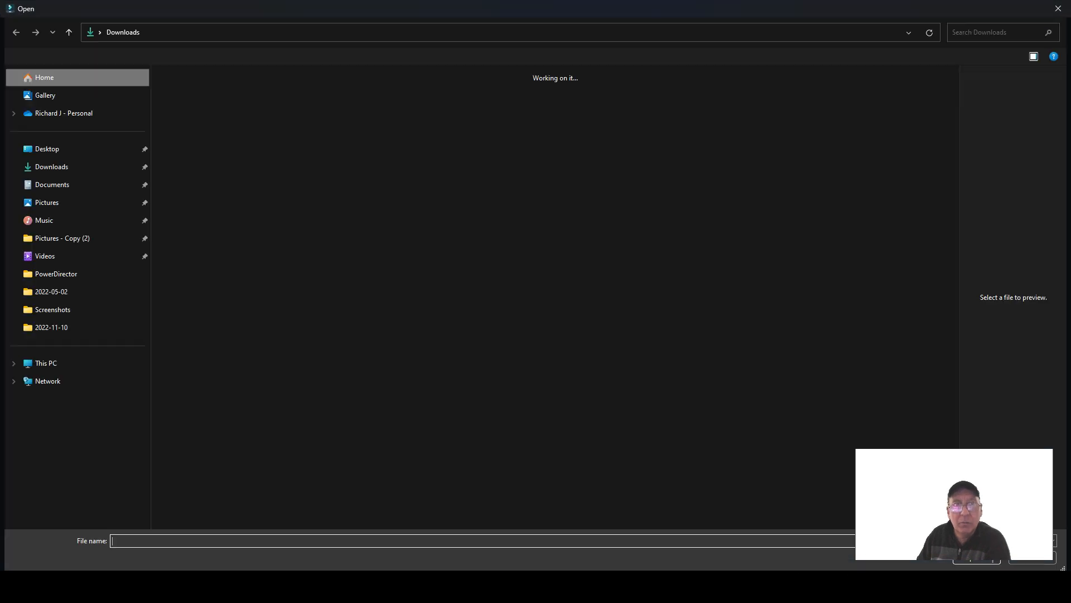
click(193, 125)
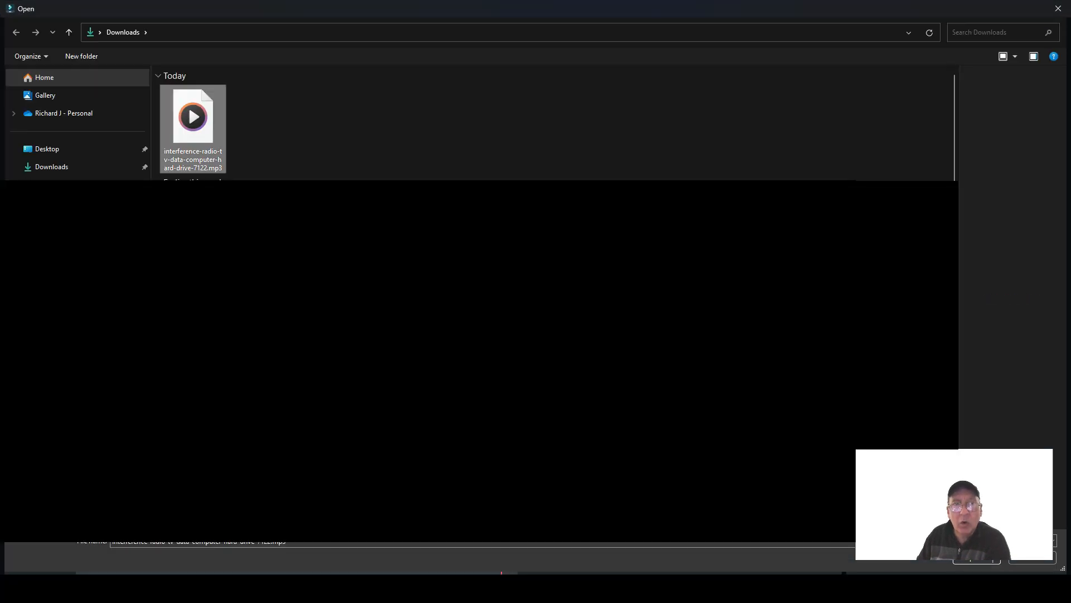
drag(953, 455, 973, 283)
click(972, 557)
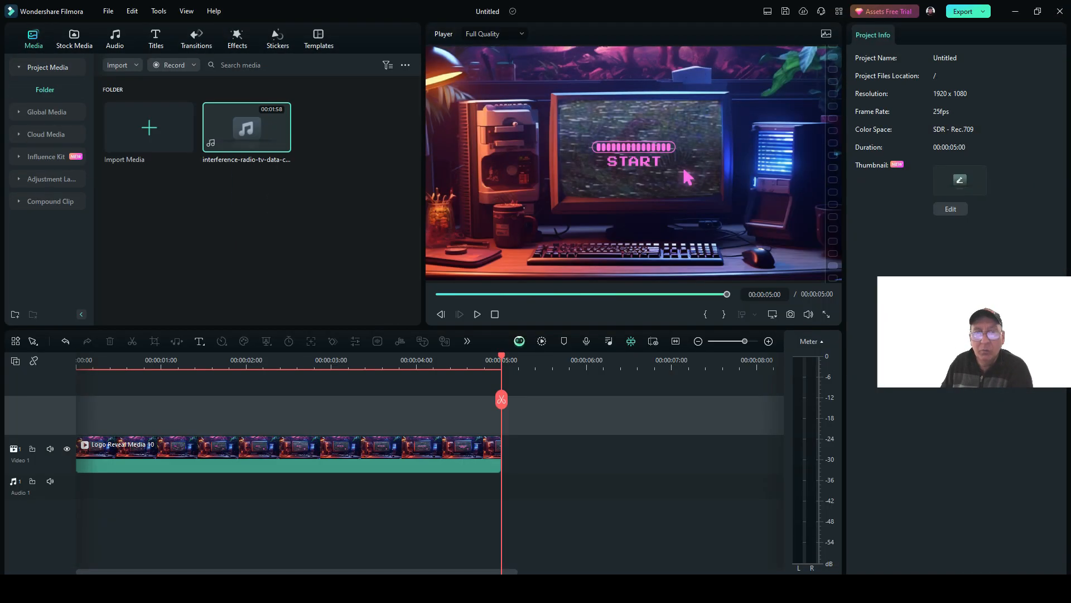
- Place the imported interference sound at the start of the Audio 1 track, beneath the logo clip
drag(953, 283, 936, 460)
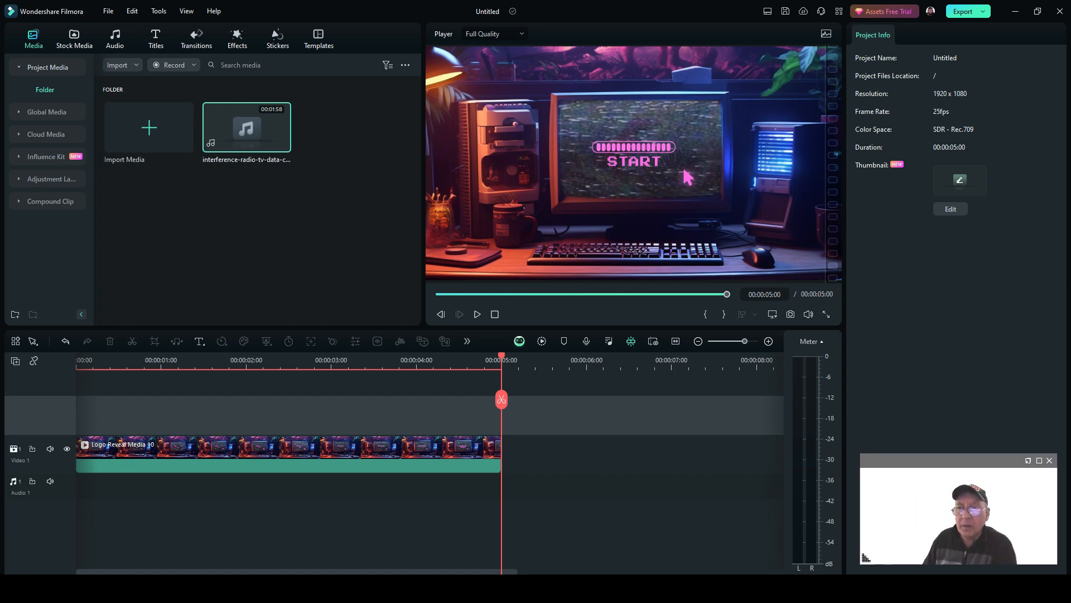
drag(247, 129, 77, 486)
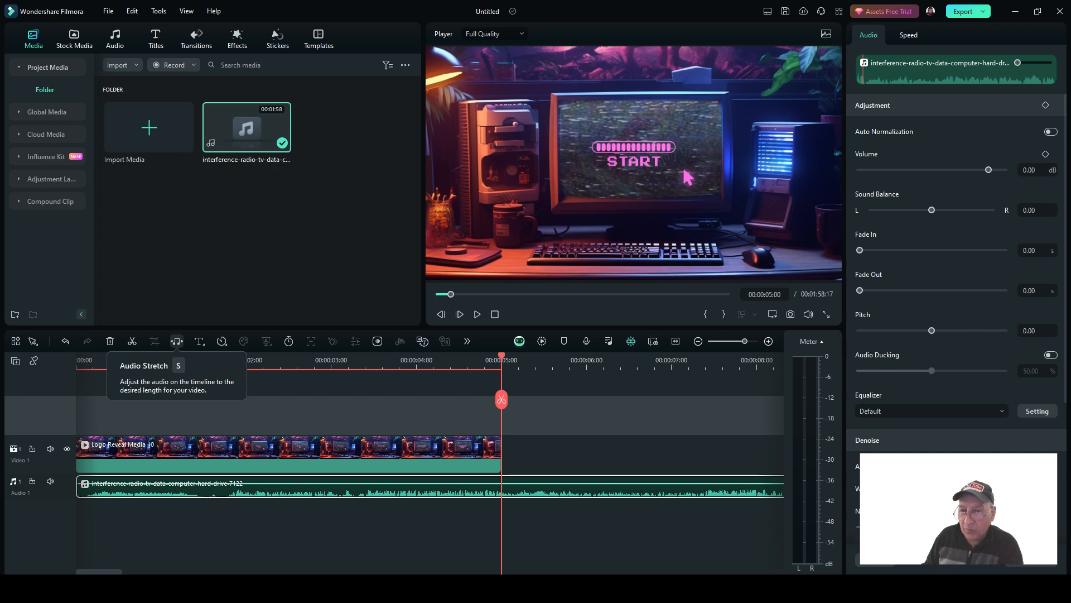
- Use Audio Stretch to shorten the interference sound on the Audio 1 track to a duration of 10 seconds
click(176, 341)
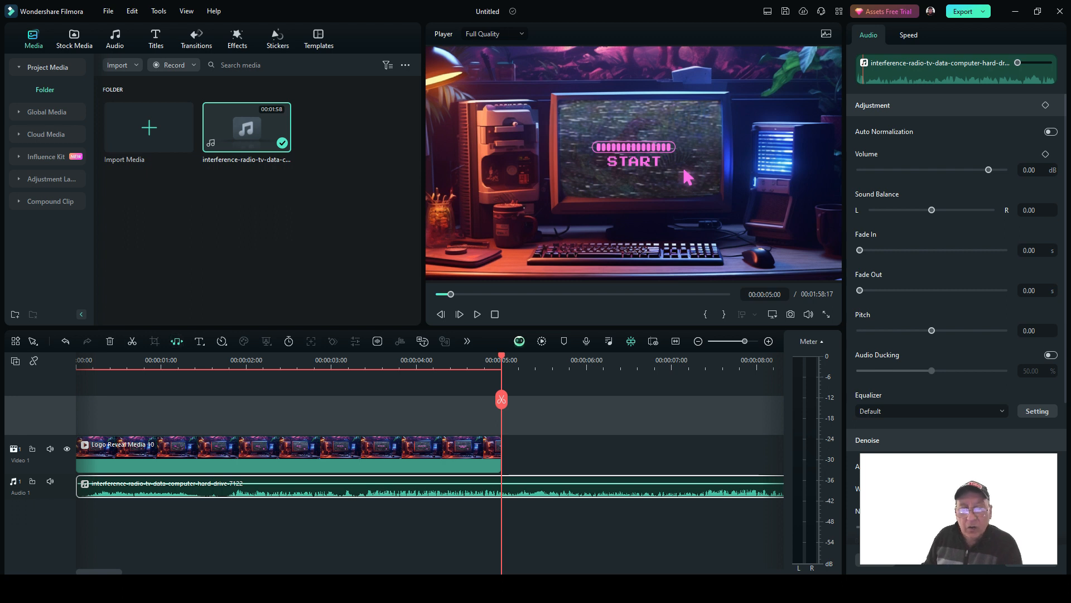
key(Escape)
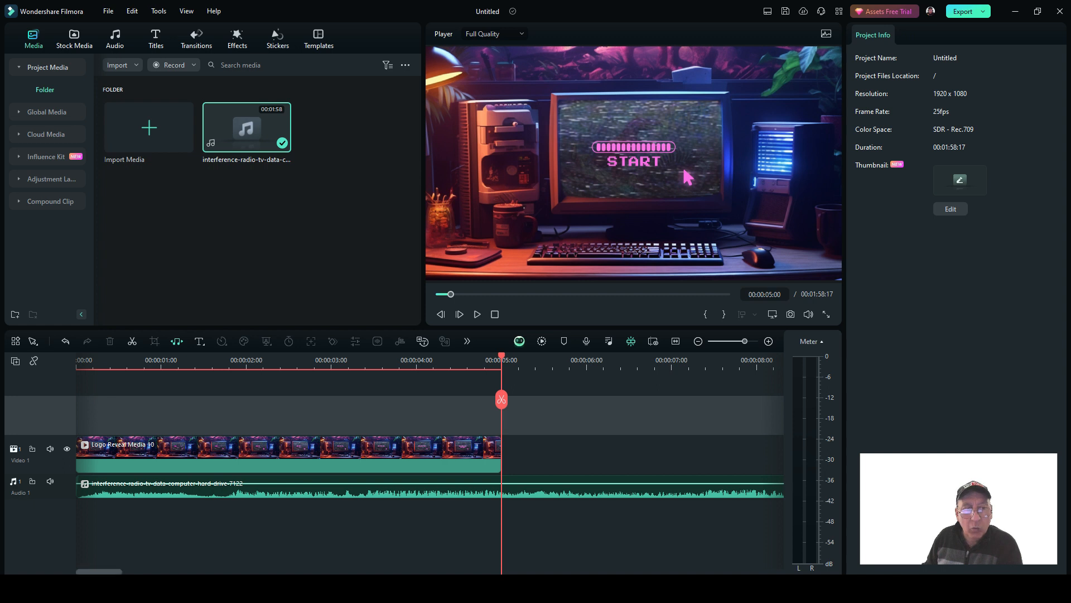
scroll(430, 463, right, 2)
scroll(429, 463, right, 15)
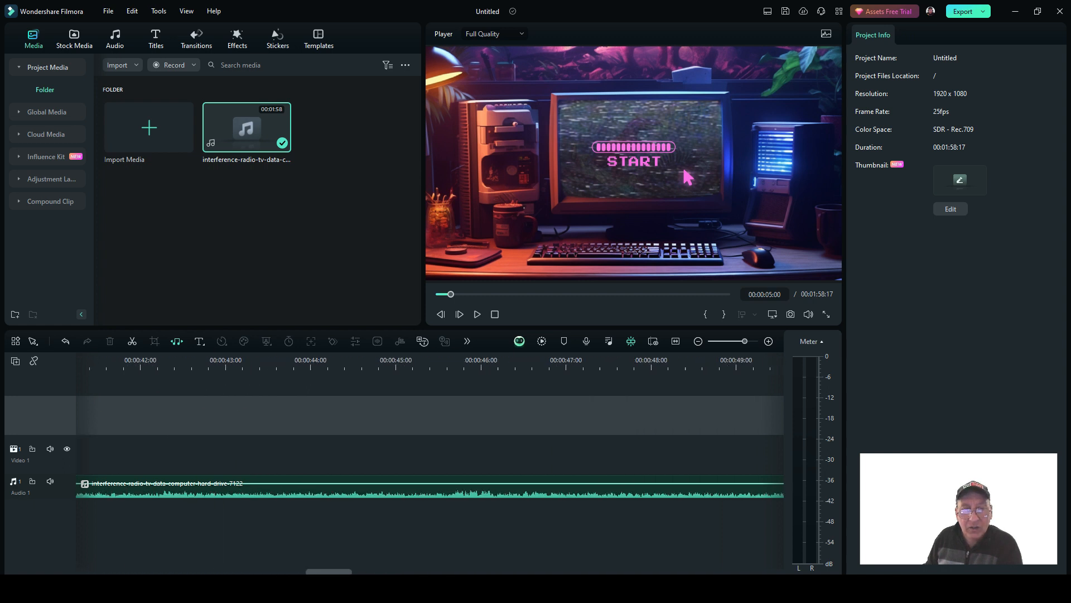
scroll(430, 463, right, 13)
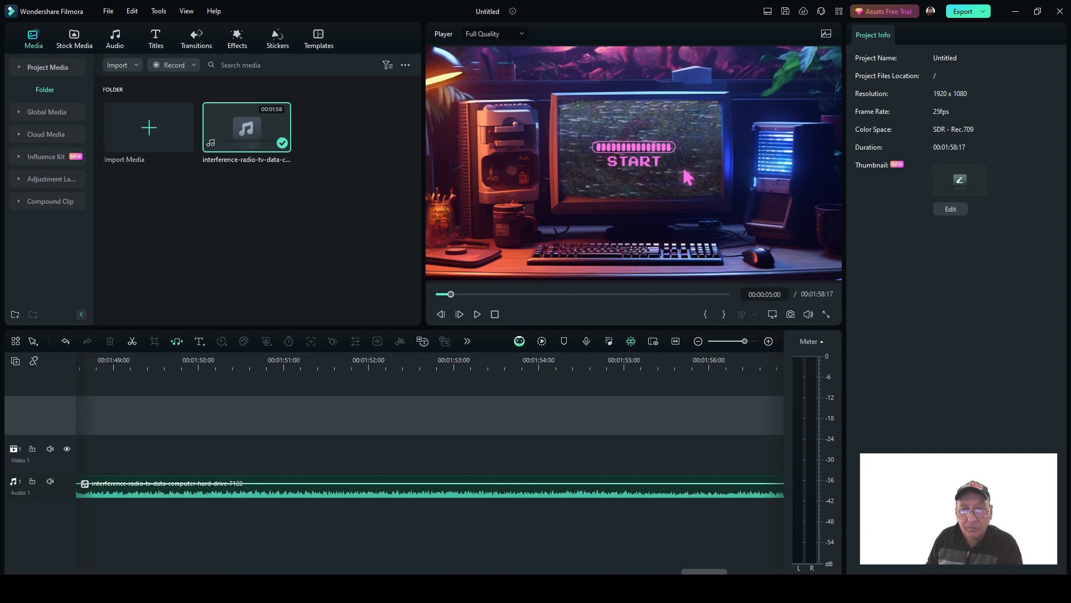
scroll(429, 463, left, 3)
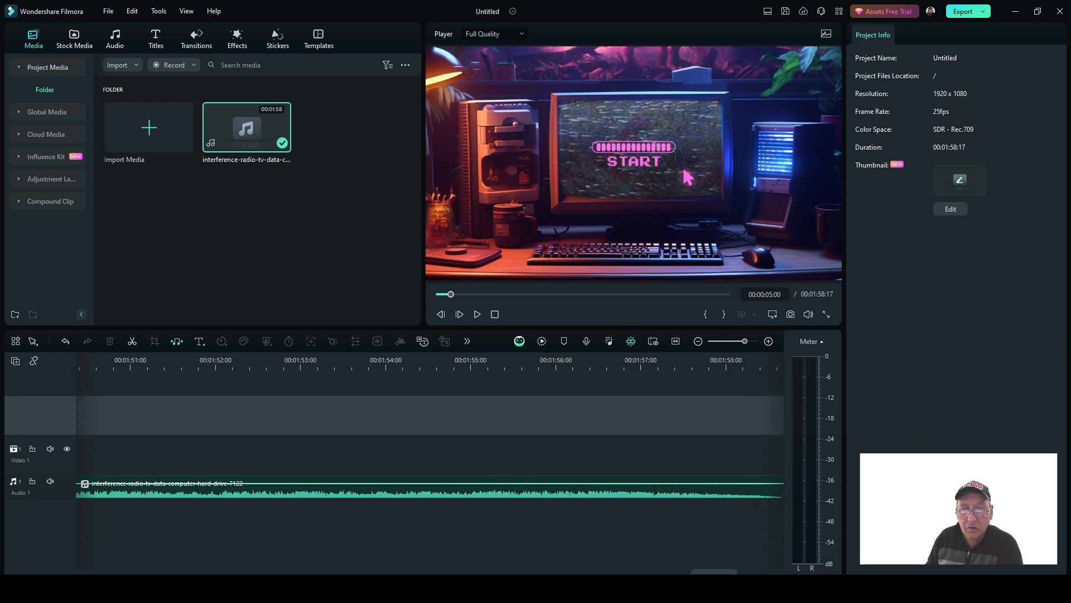
key(alt+Tab)
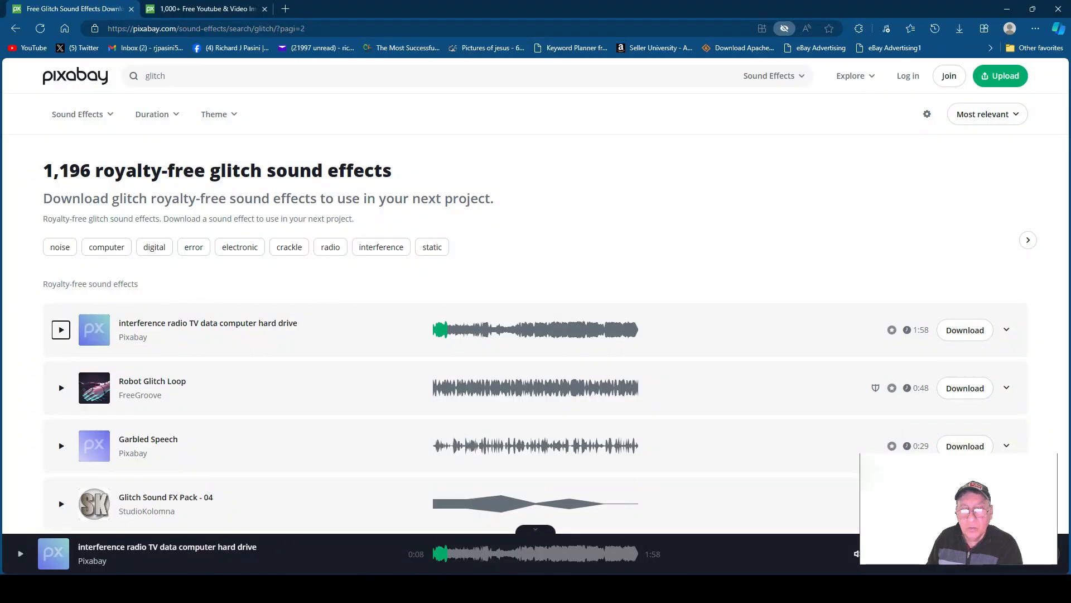
key(alt+Tab)
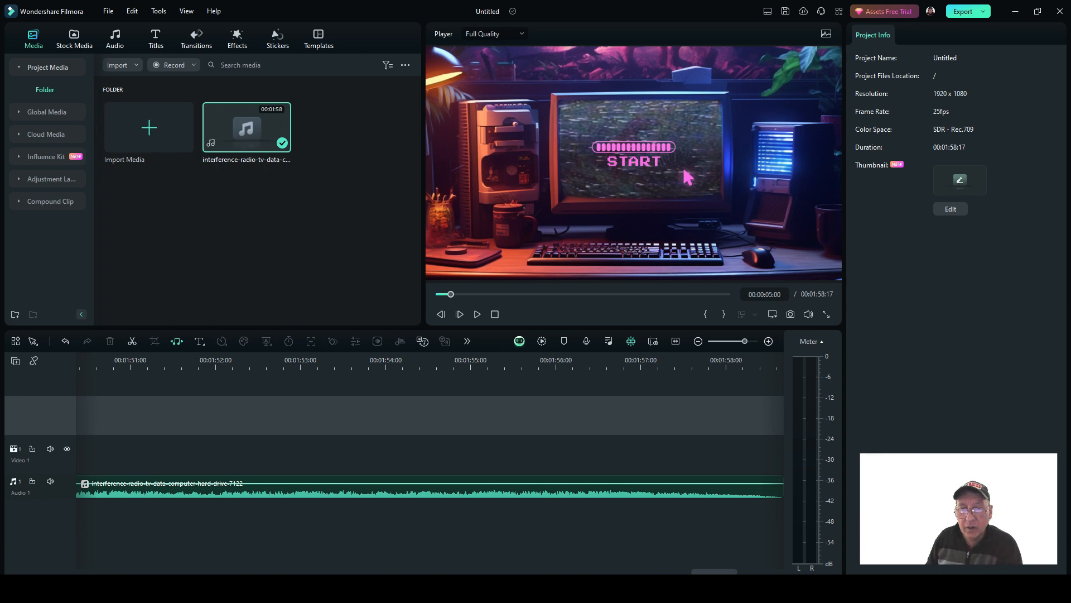
scroll(429, 463, right, 3)
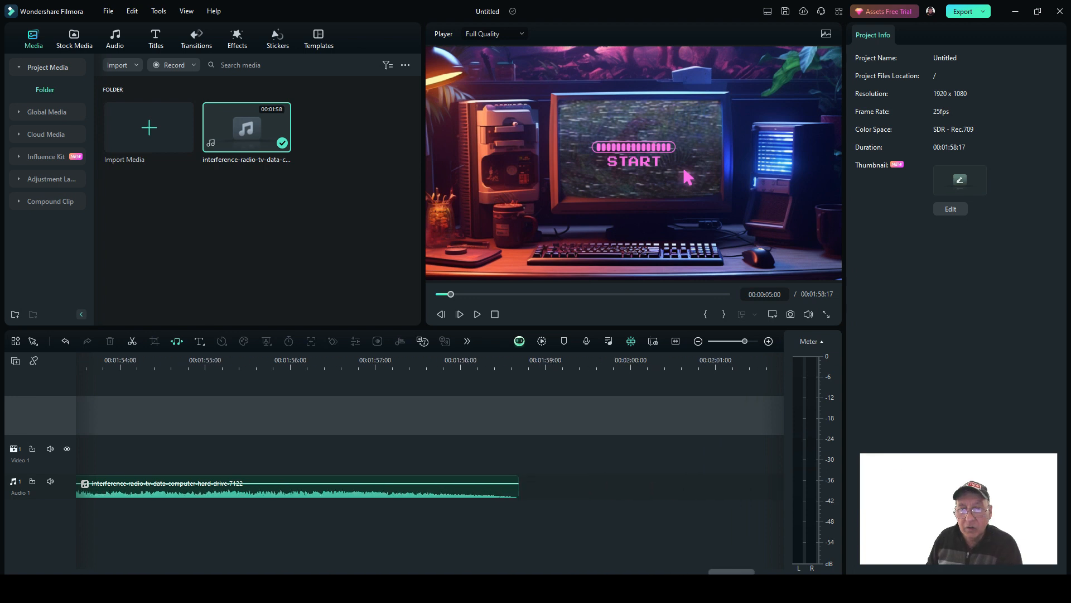
drag(517, 485, 494, 486)
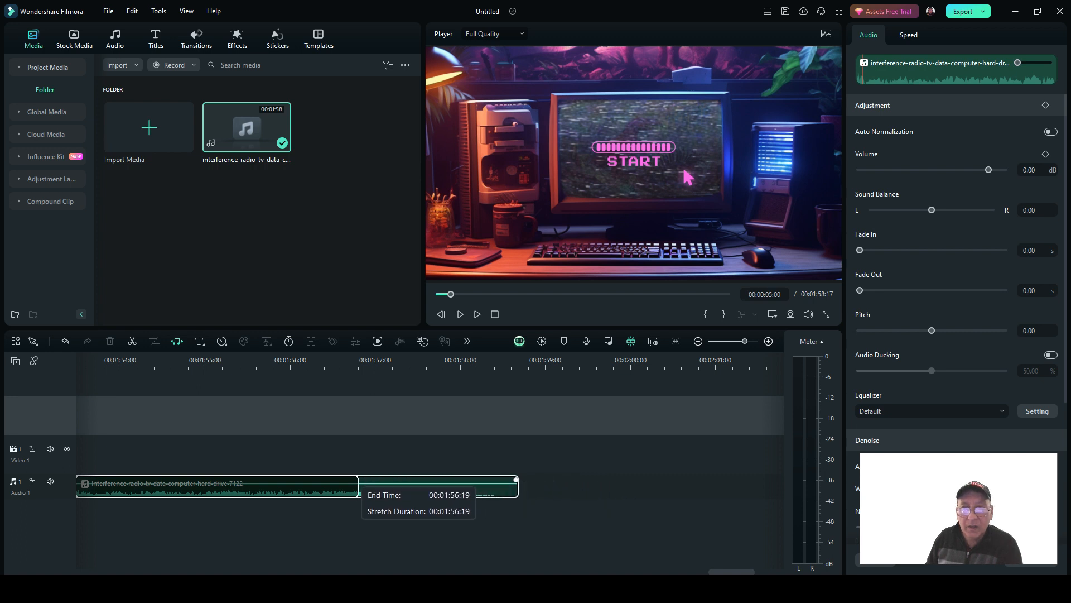
drag(358, 485, 301, 485)
drag(222, 485, 106, 563)
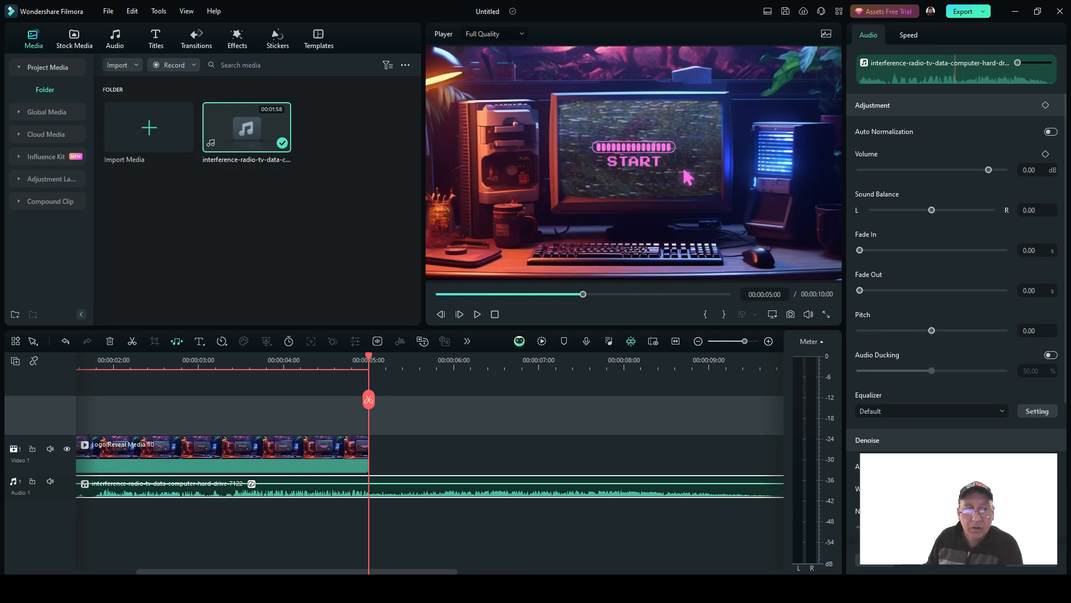
- Try to stretch the end of the interference sound further with Audio Stretch
scroll(430, 486, right, 5)
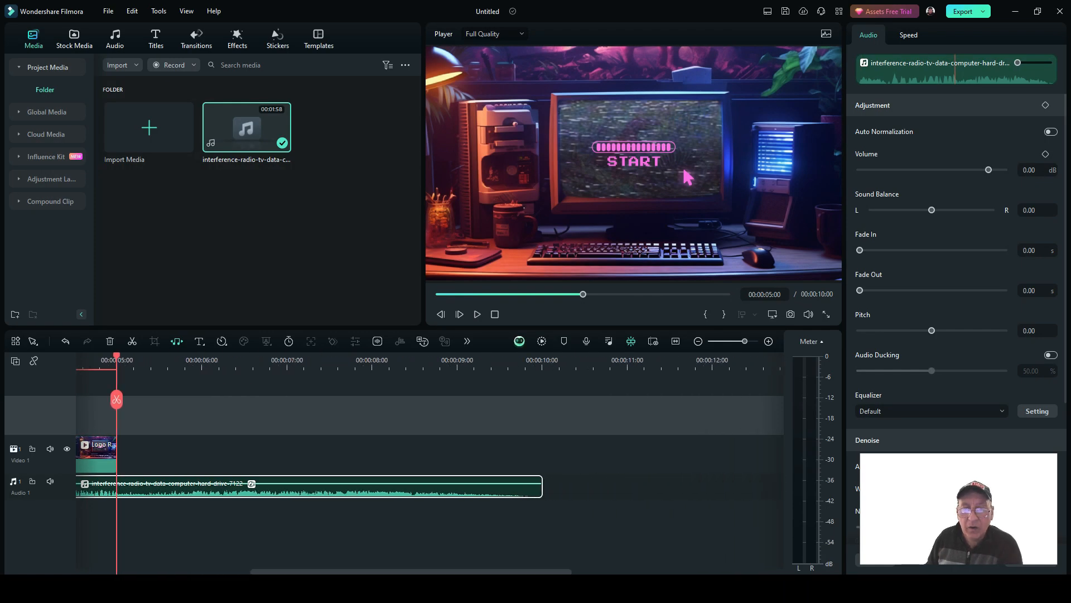
drag(540, 484, 541, 486)
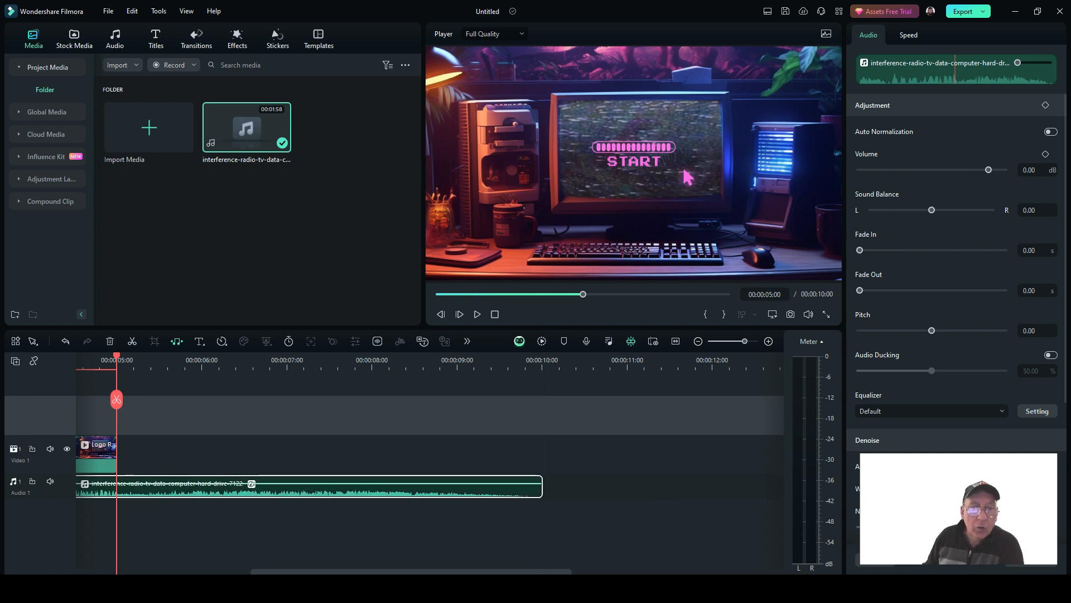
scroll(430, 486, left, 6)
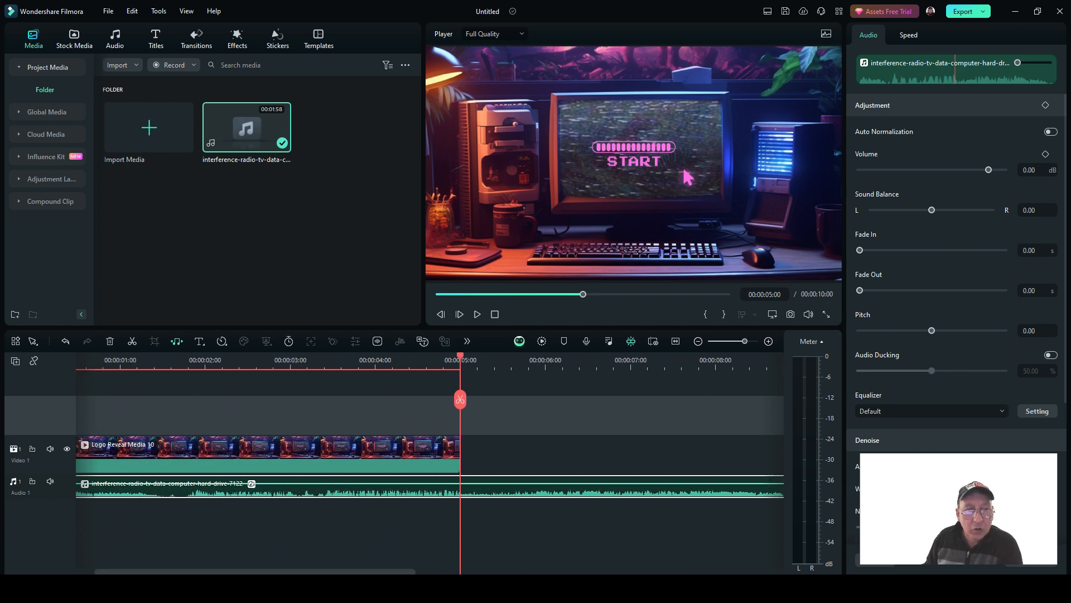
- Split the interference sound at 00:00:05:00, where the logo clip ends, and cut the part after it from the track
click(33, 341)
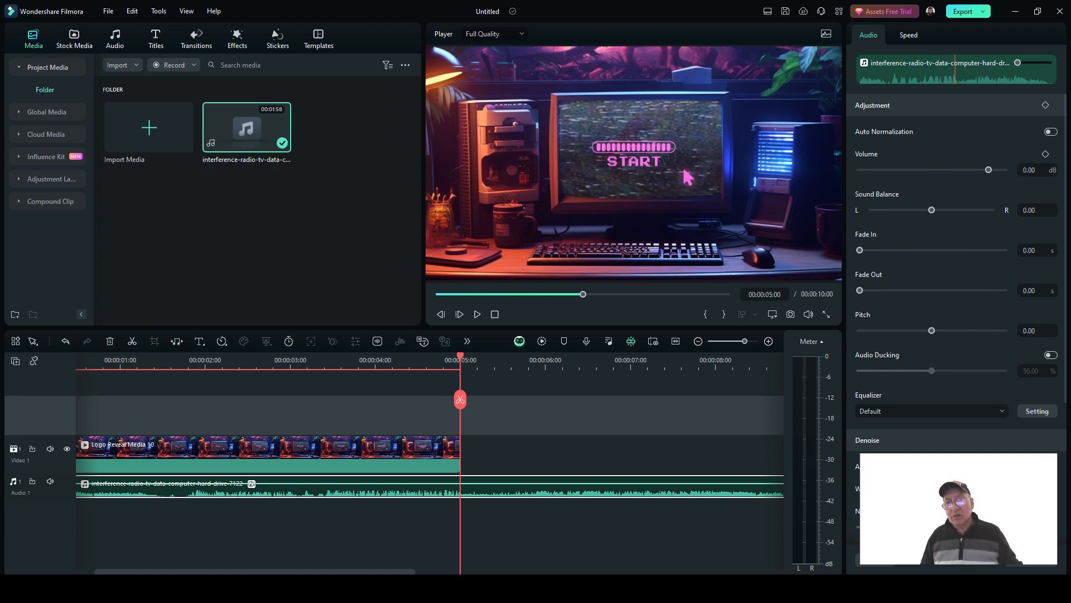
click(460, 399)
right_click(520, 488)
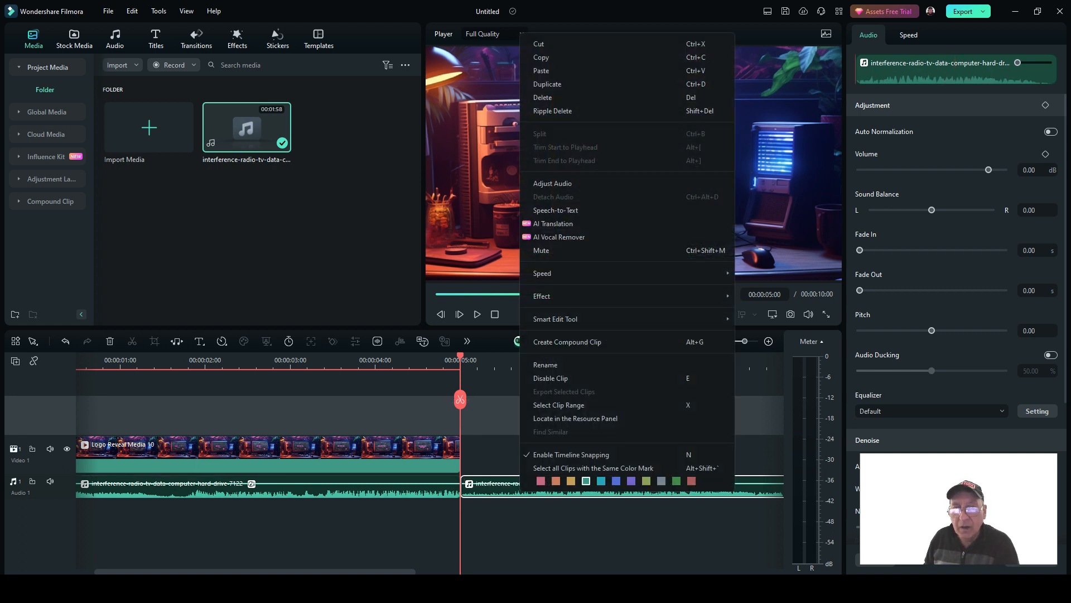
click(533, 41)
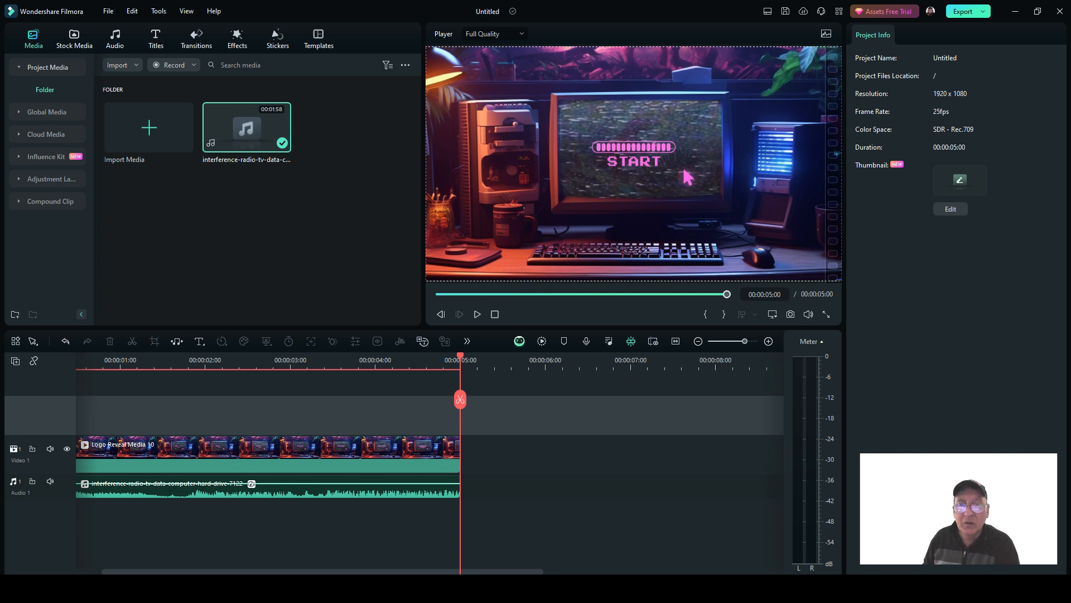
- Return the playhead to the start of the timeline and play the logo clip together with the fitted sound
drag(727, 294, 438, 294)
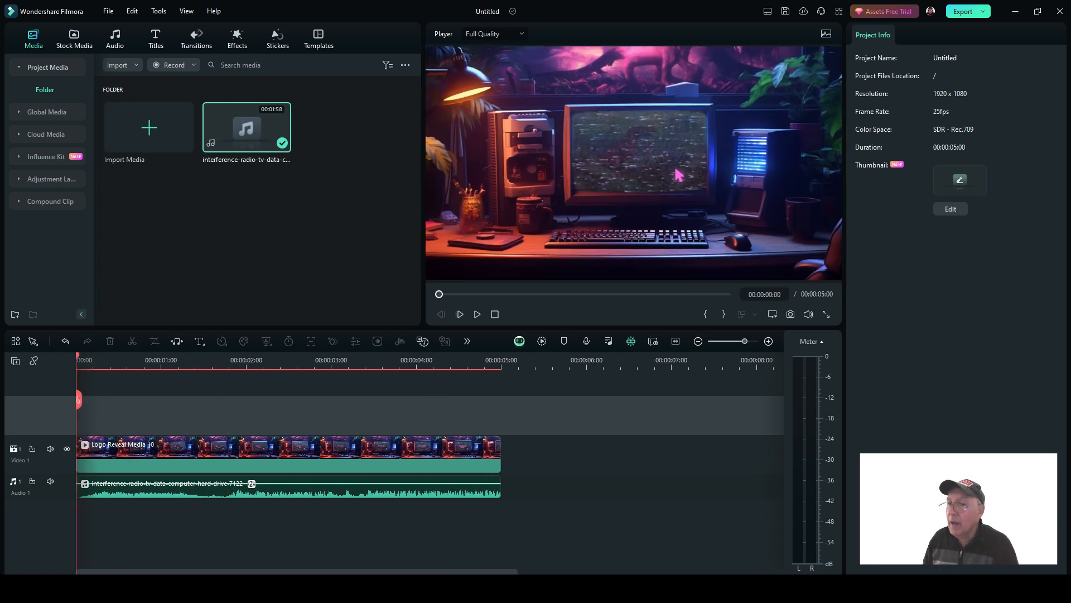
key(Right)
key(Right)
key(Home)
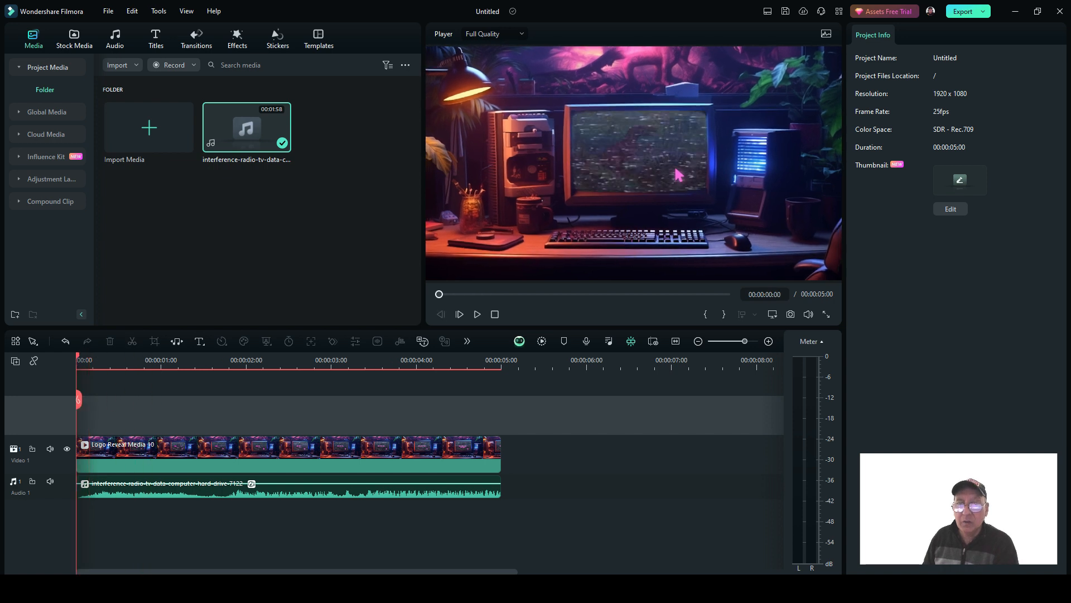
key(space)
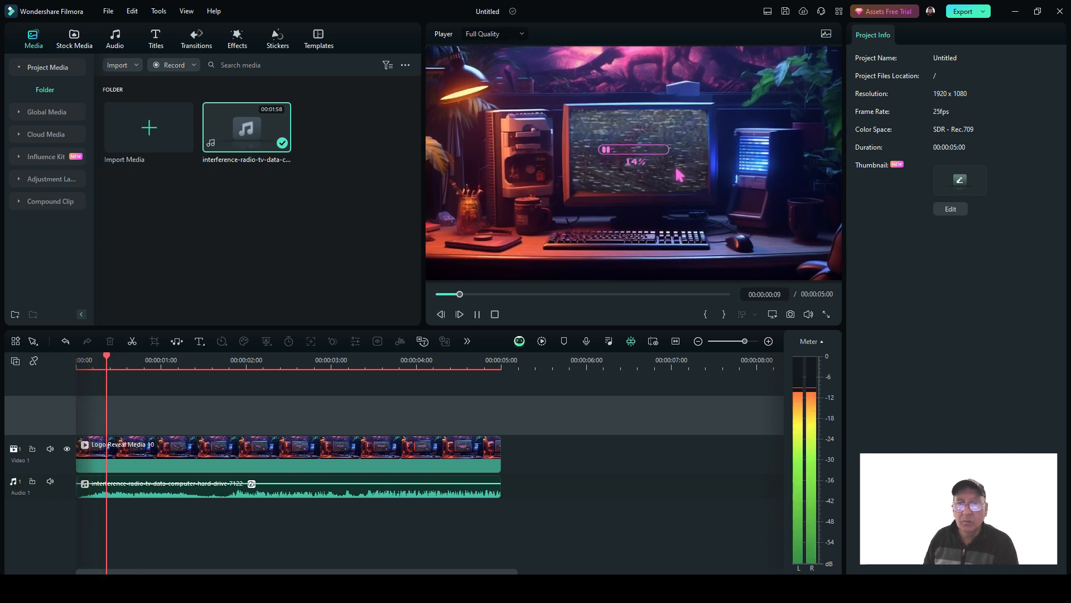